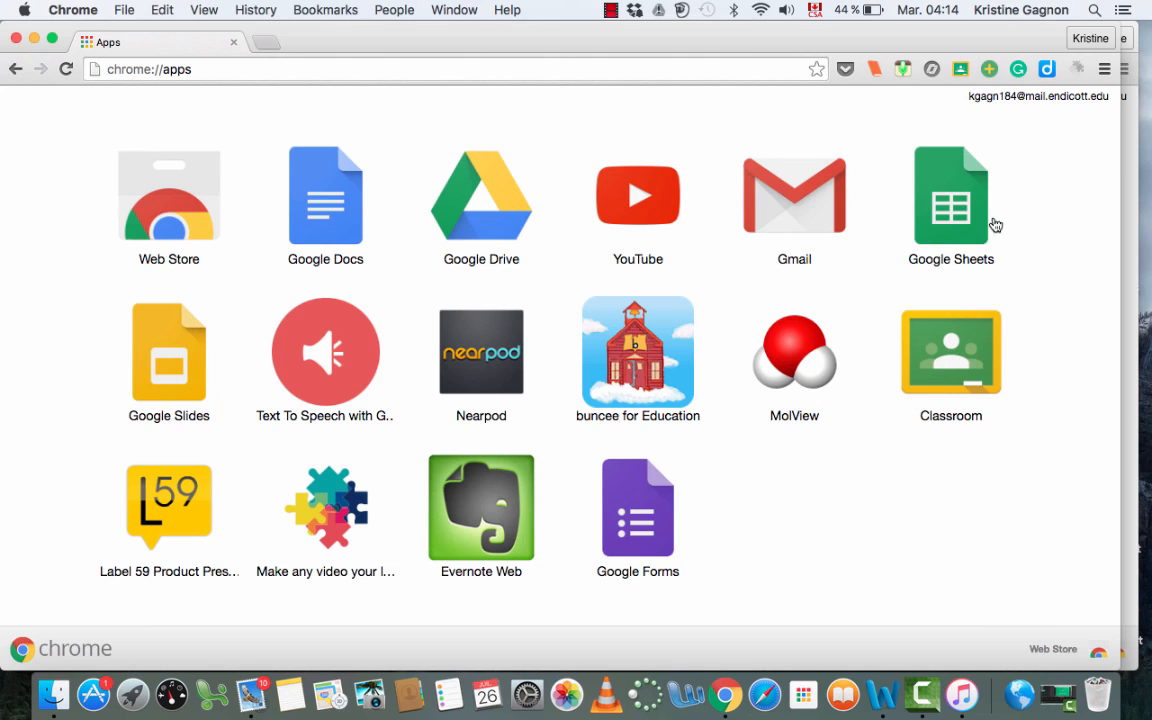
Step: Open Google Sheets and create a new blank spreadsheet
click(938, 202)
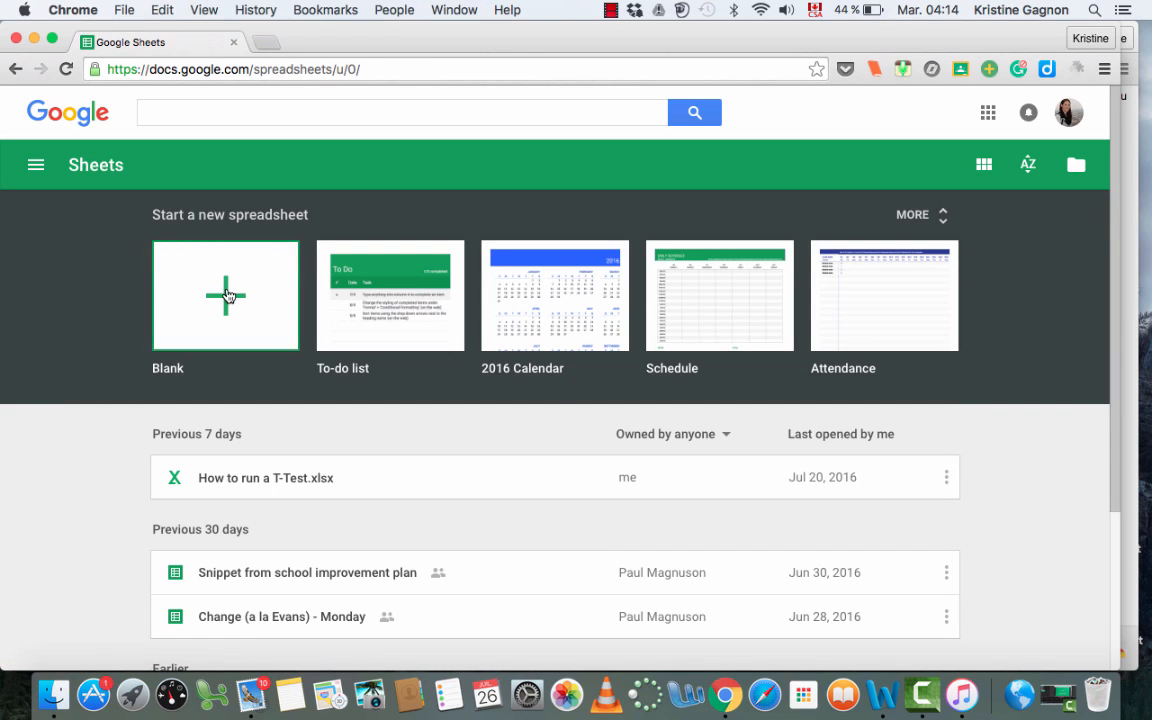
click(227, 295)
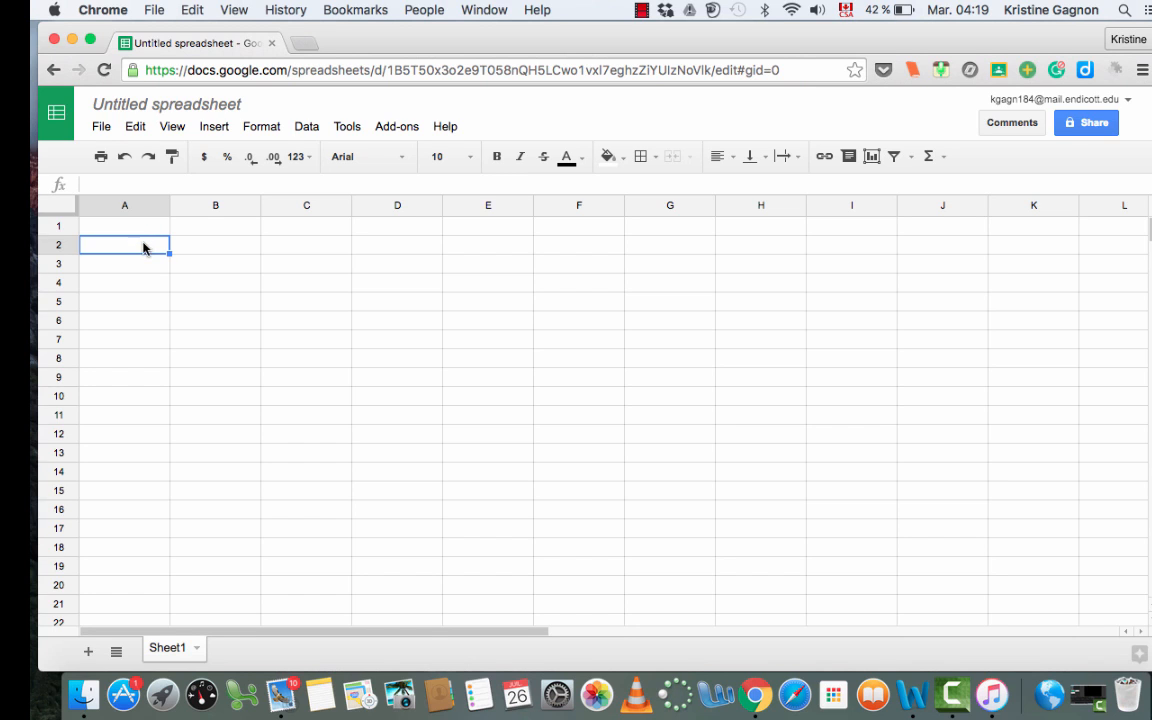
mouse_move(147, 247)
mouse_down()
mouse_move(139, 488)
mouse_move(139, 478)
mouse_up()
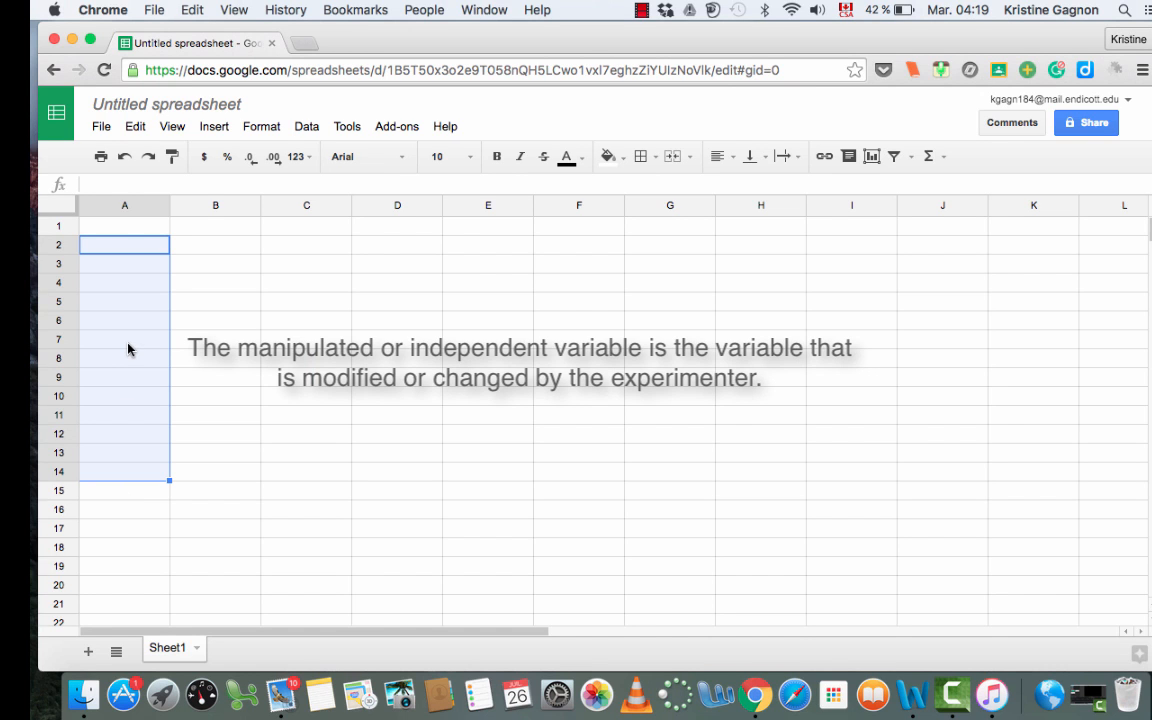
drag(206, 244, 215, 472)
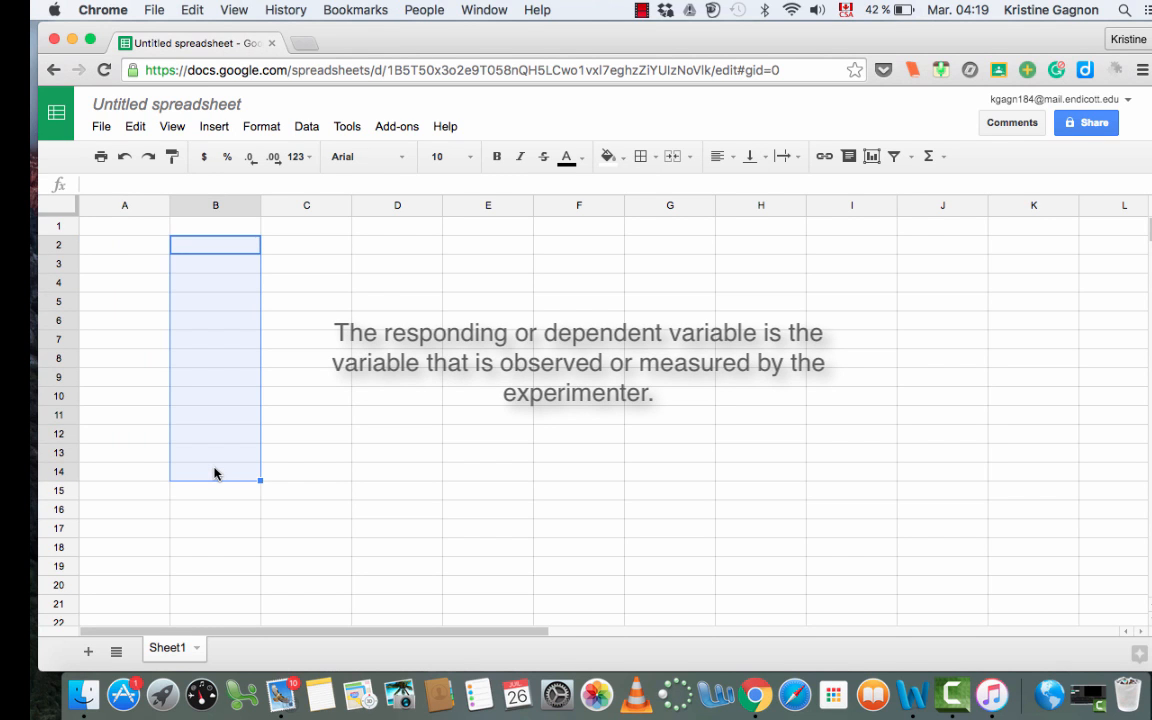
Step: Enter the column headings "Day (number)" in cell A2 and "Height (cm)" in cell B2
click(136, 249)
text(Day)
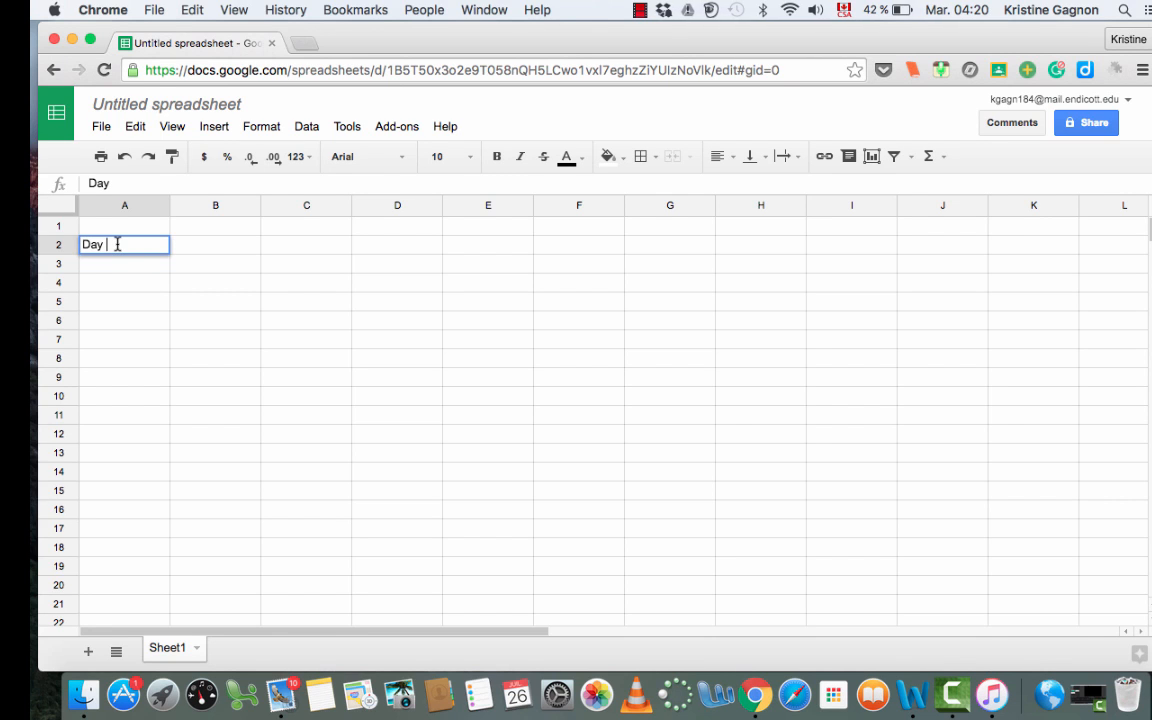
text((number))
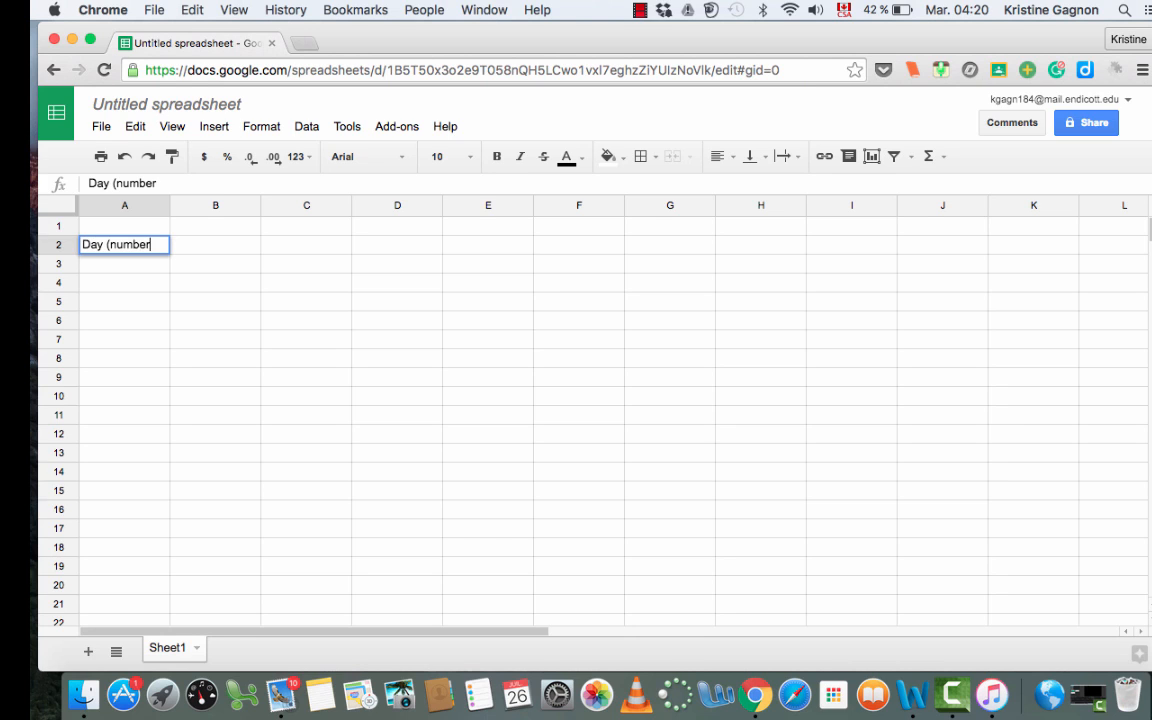
click(200, 247)
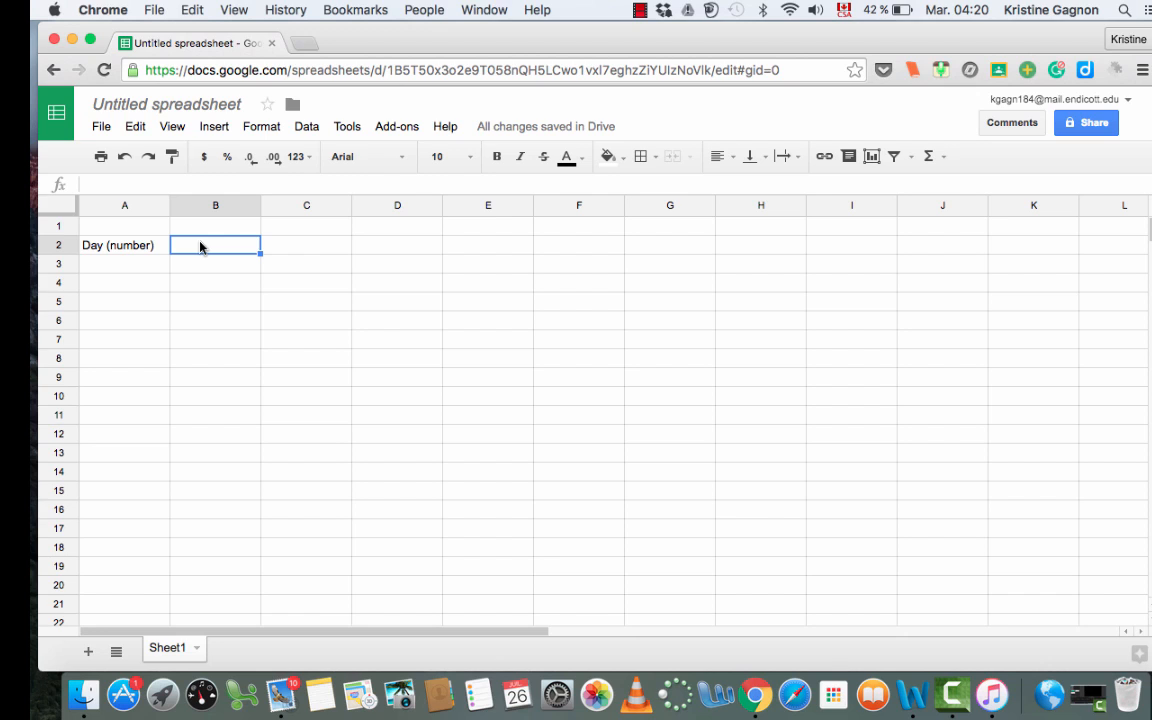
text(Height ()
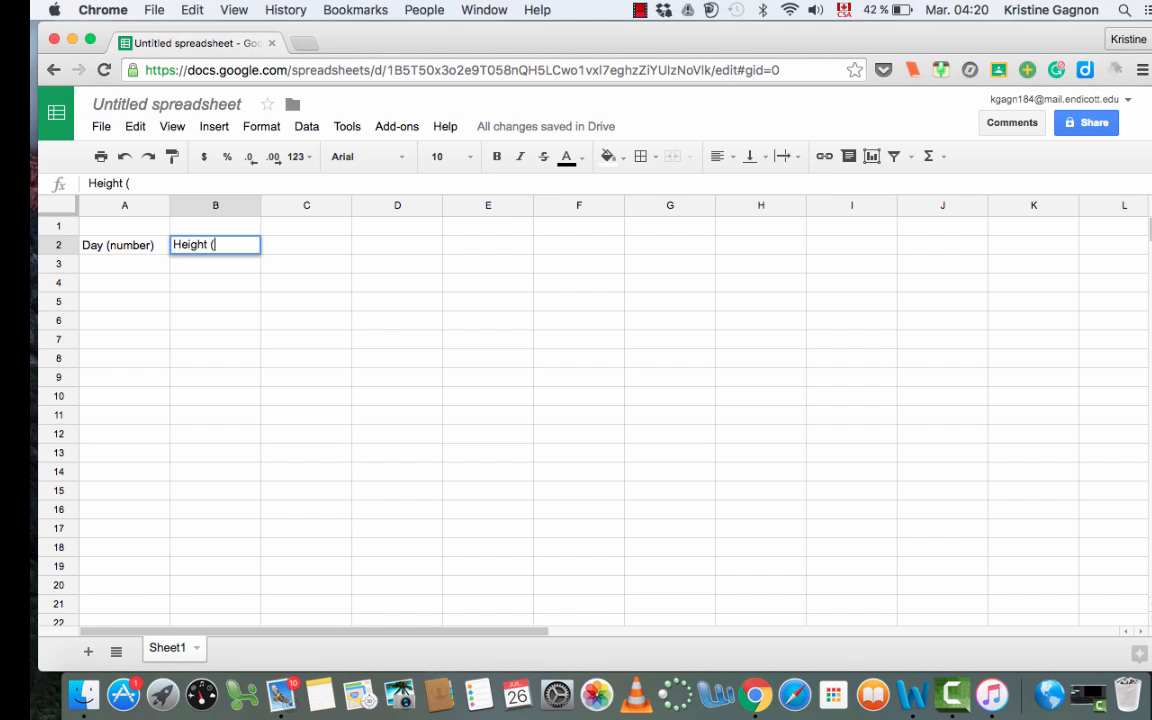
text(cm))
key(Return)
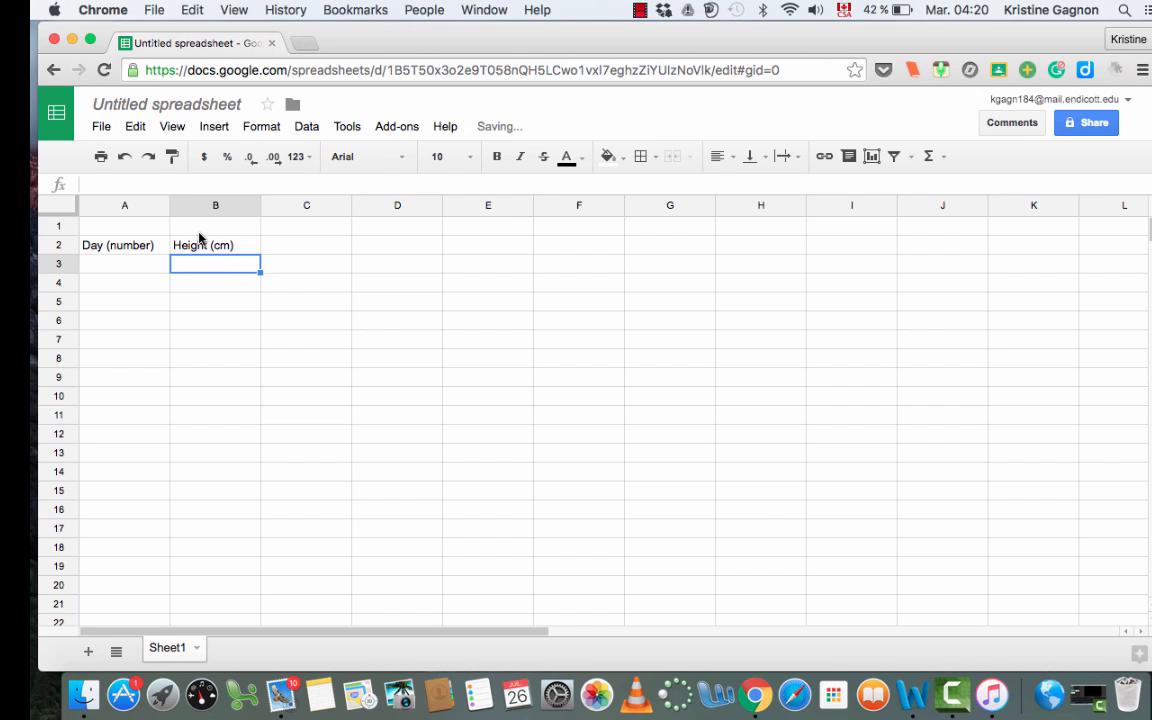
drag(200, 229, 131, 229)
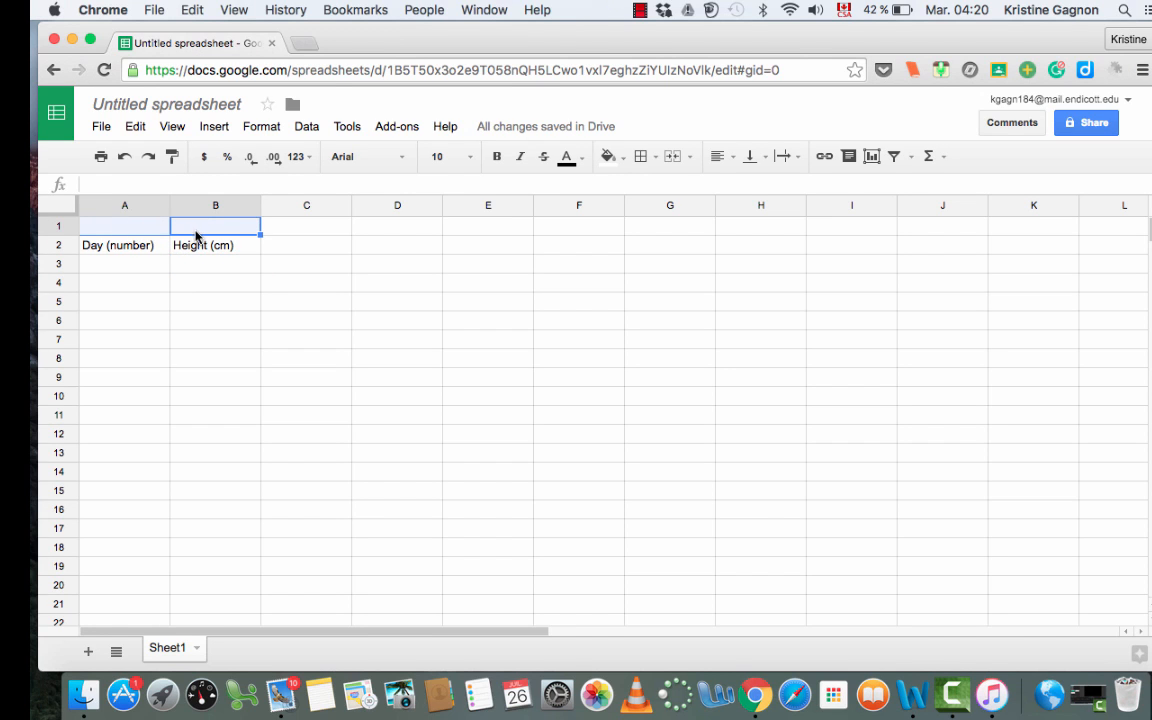
click(157, 229)
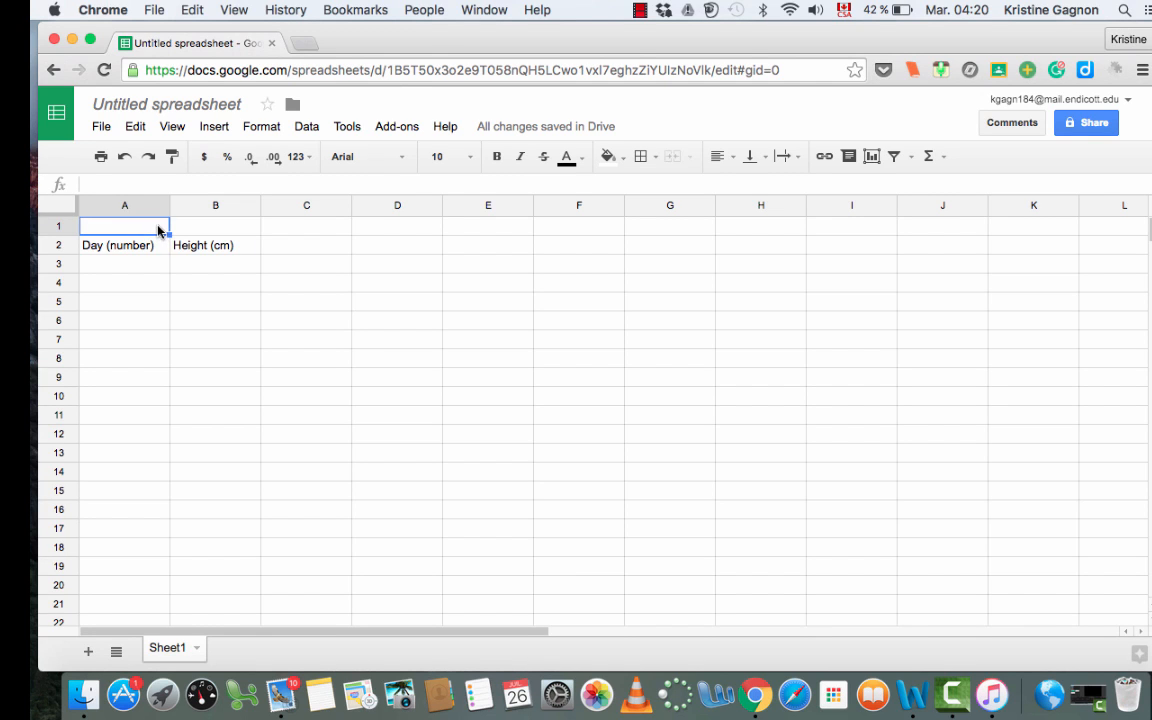
click(203, 232)
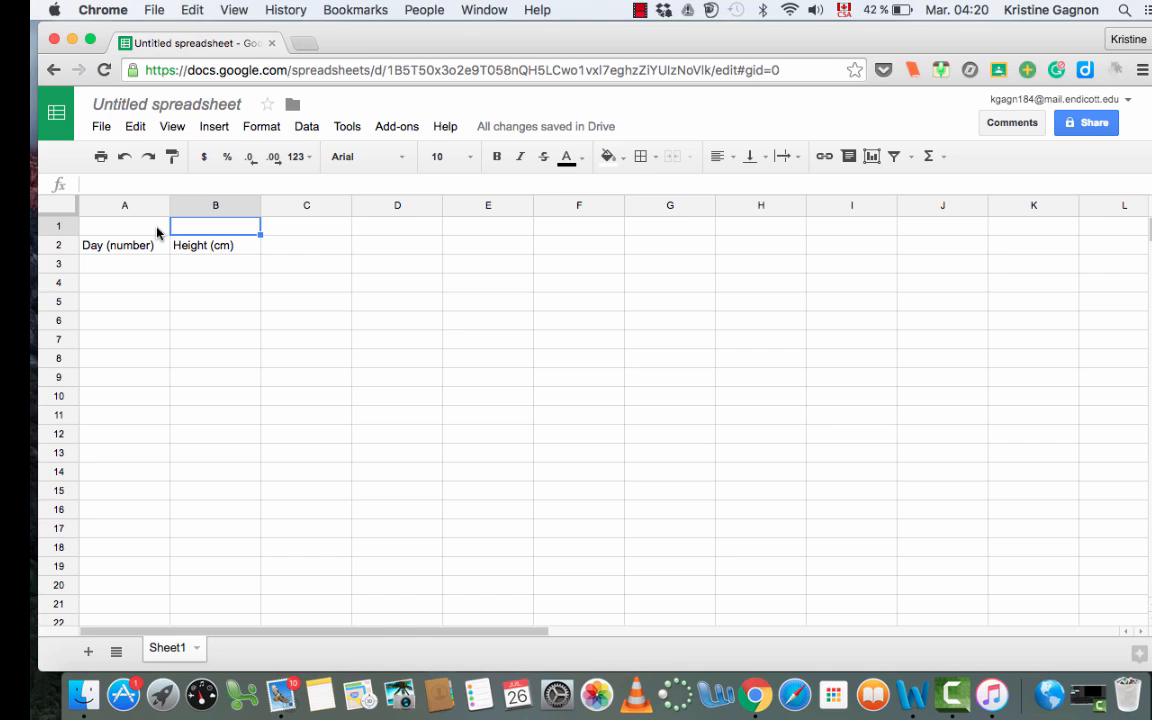
Step: Enter the day numbers 1 to 5 in cells A3 to A7, and continue the series to 10 in cell A12
click(143, 265)
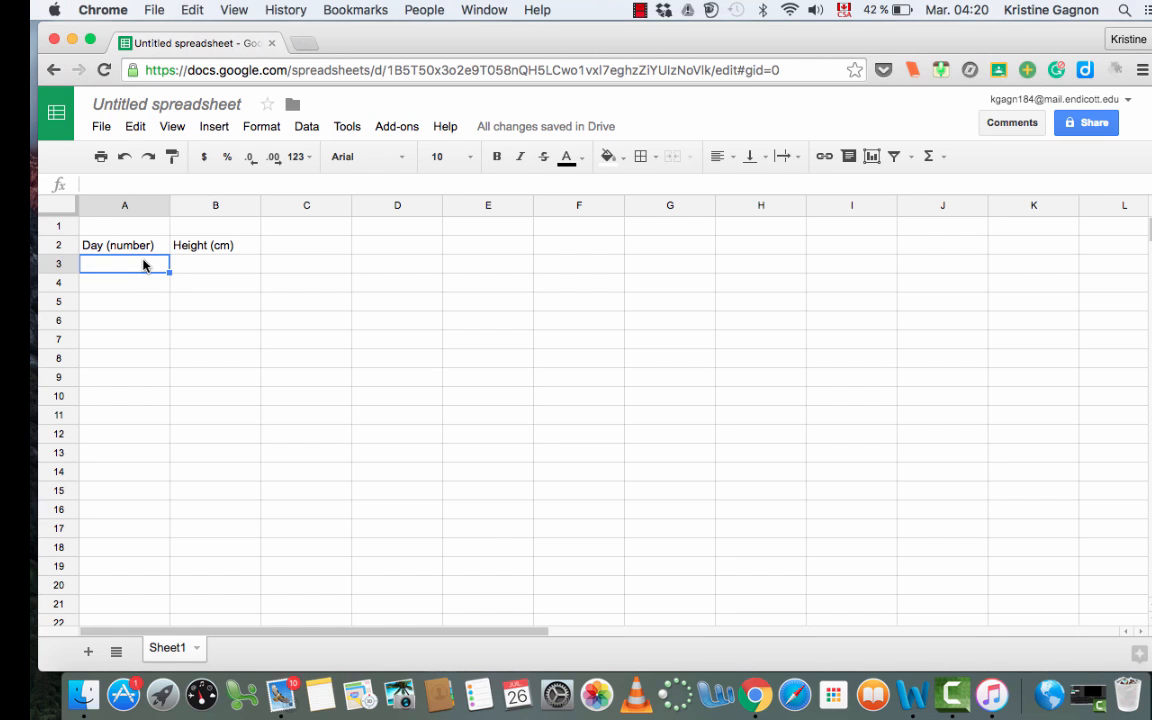
text(1)
key(Return)
text(2)
key(Return)
text(3)
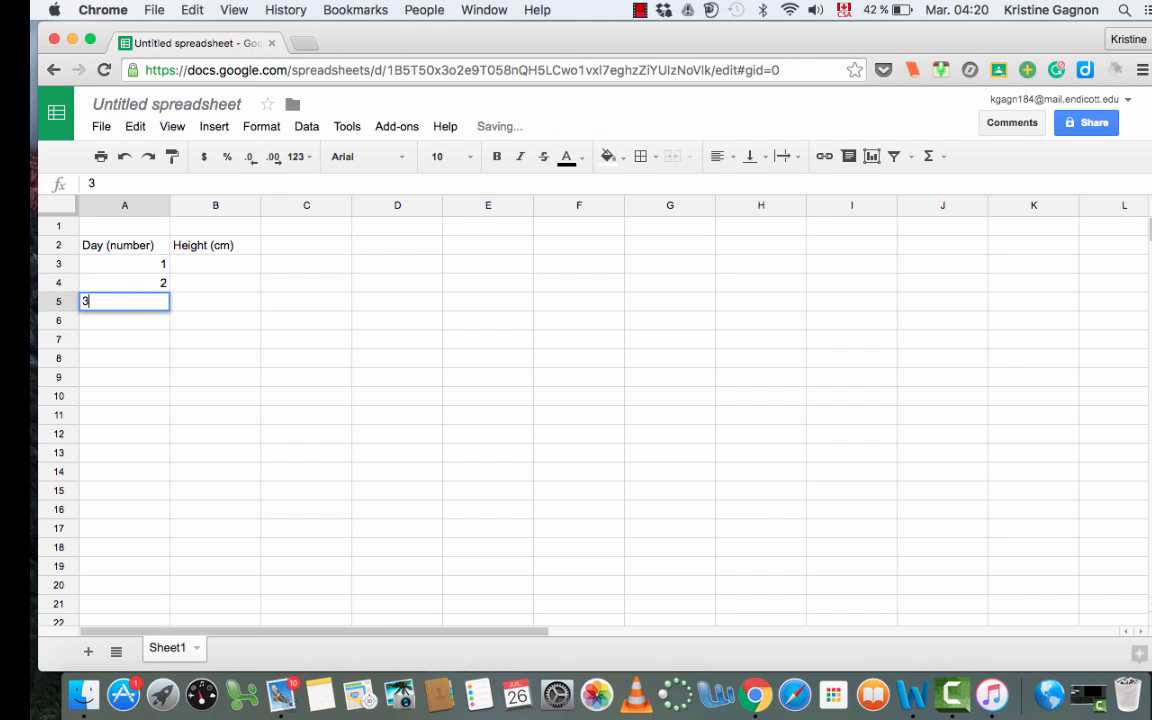
key(Return)
text(4)
key(Return)
text(5)
key(Return)
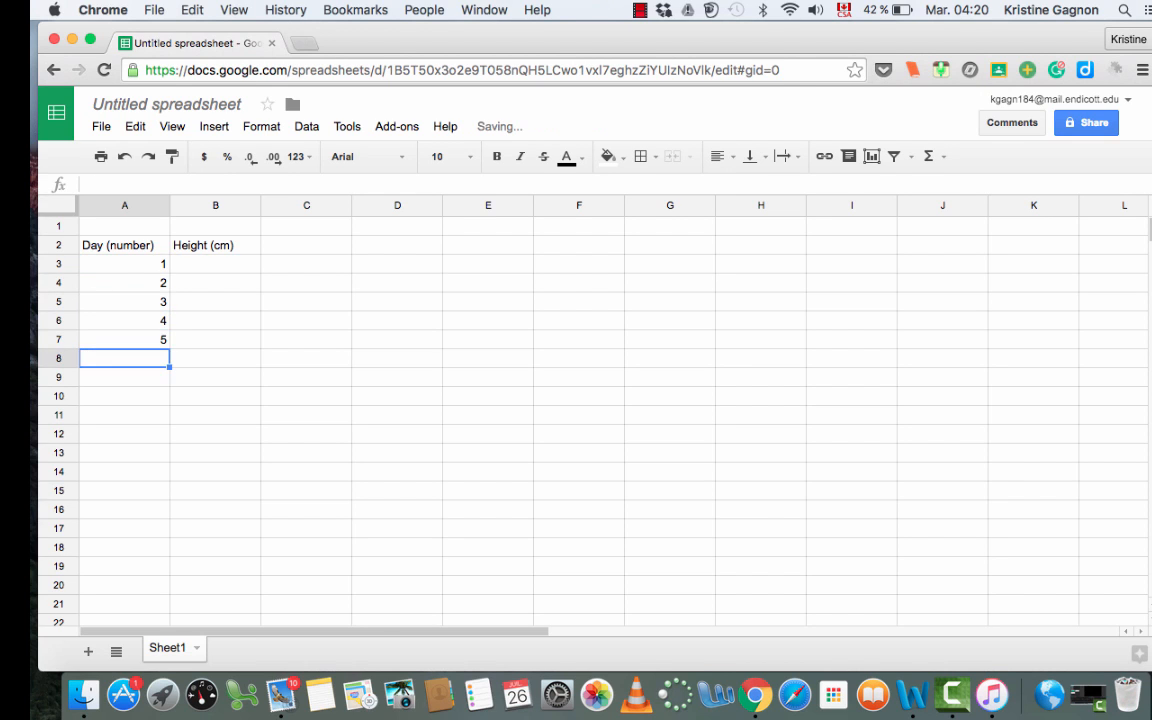
click(158, 340)
drag(156, 301, 162, 436)
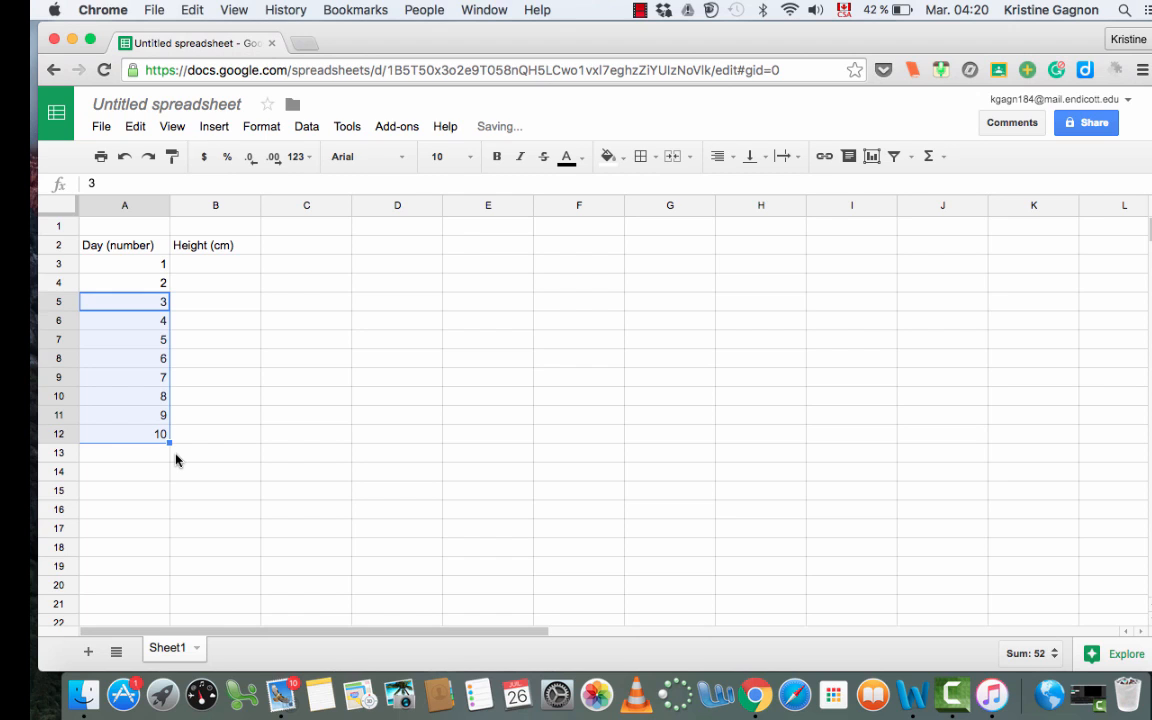
Step: Enter the heights for days 1 to 5 in cells B3 to B7: 0, 0.5, 1.2, 3 and 5
click(197, 265)
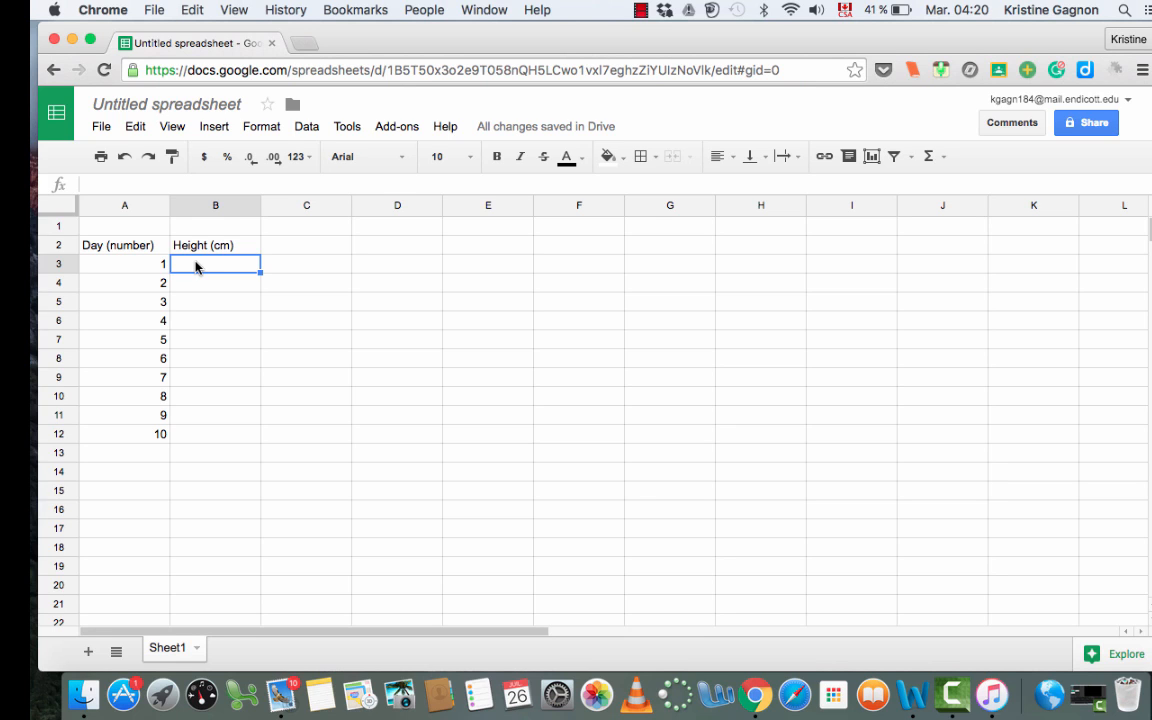
text(0)
key(Return)
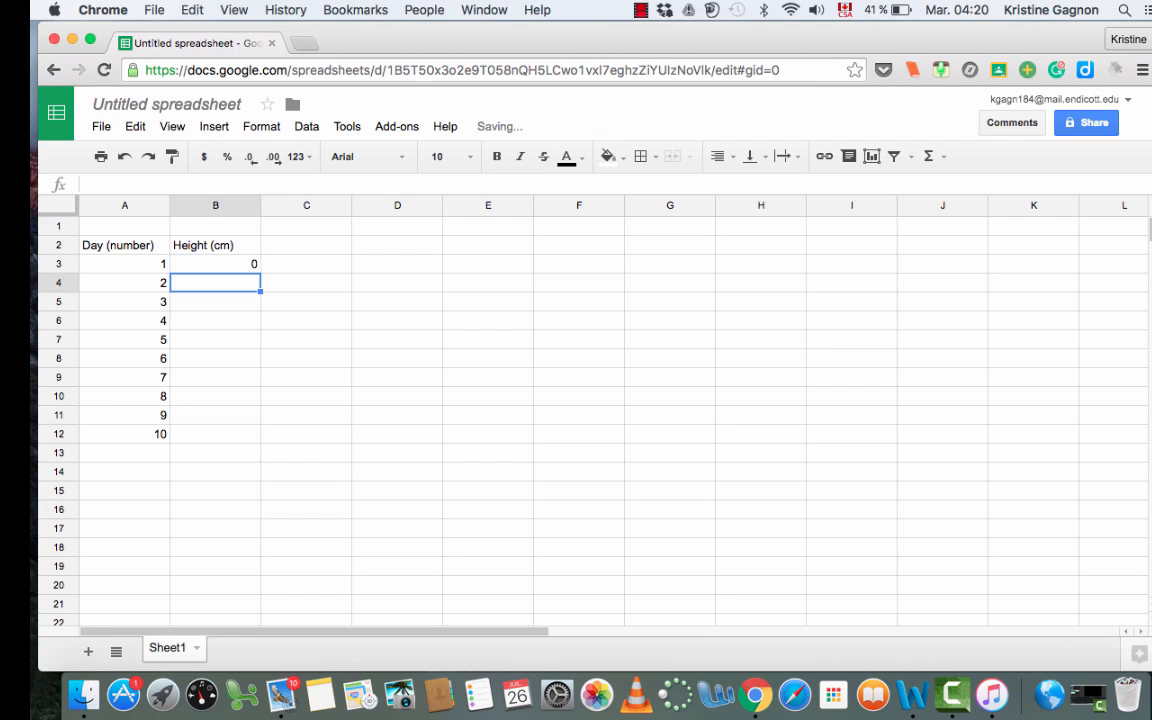
text(0.5)
key(Return)
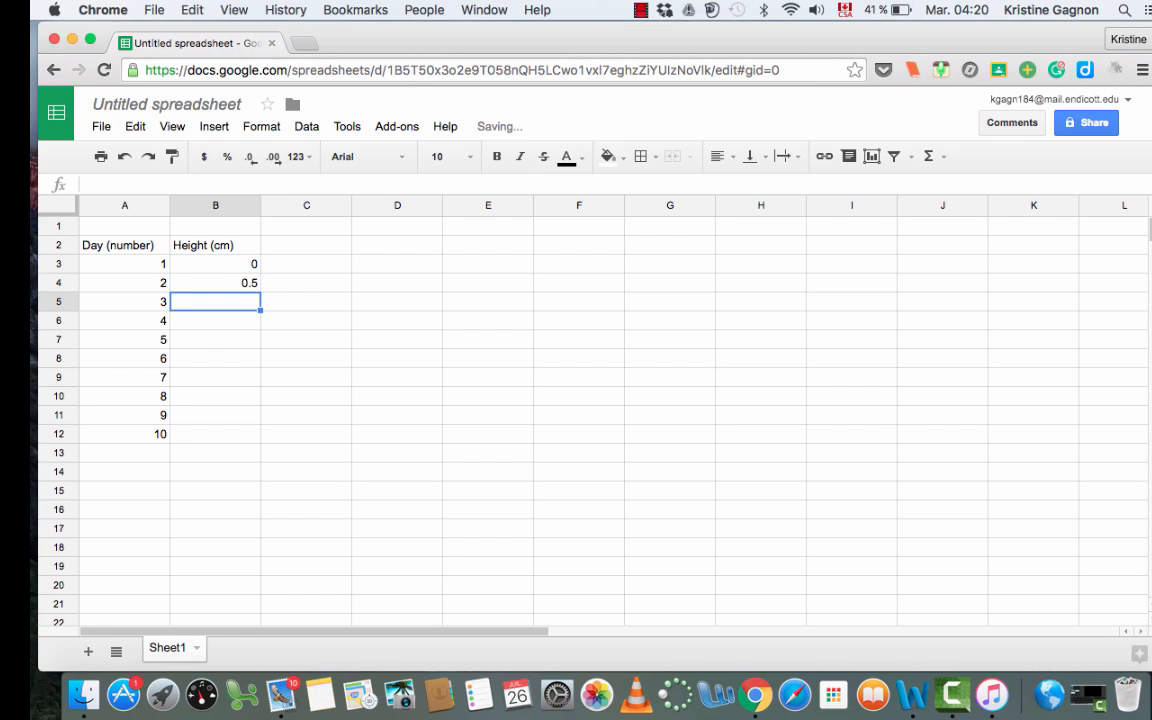
text(1.2)
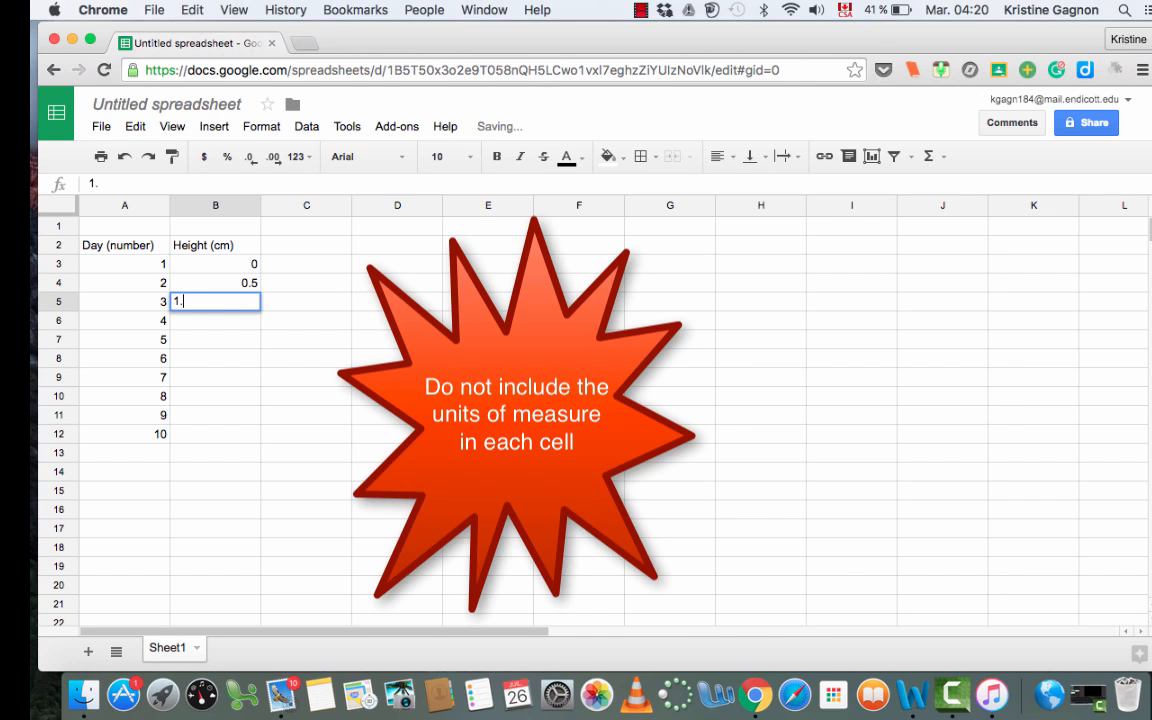
key(Return)
text(3)
key(Return)
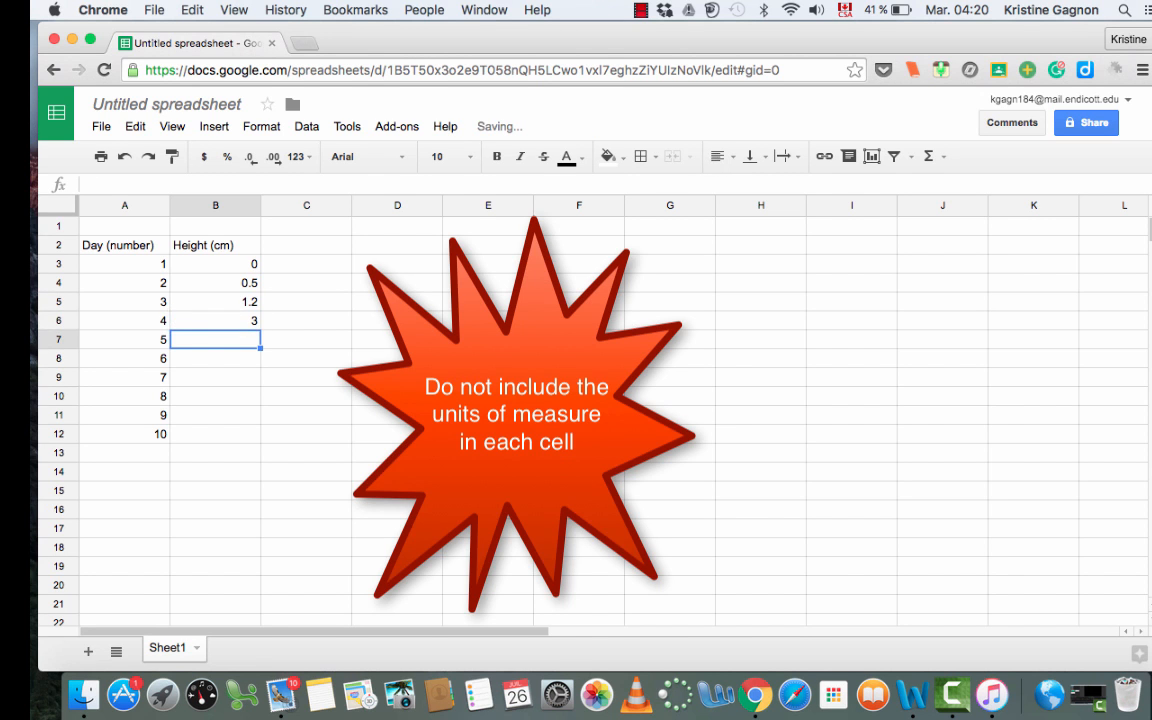
text(5)
key(Return)
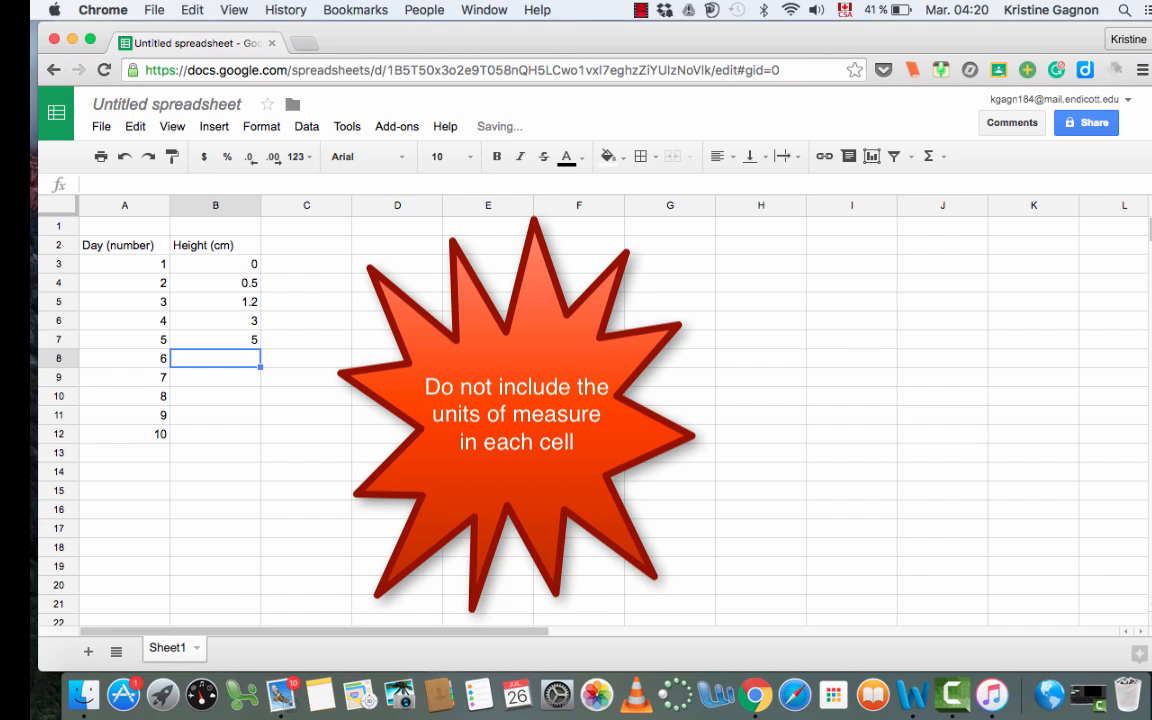
Step: Enter the heights for days 6 to 10 in cells B8 to B12: 6, 7, 9, 11 and 12
text(6)
key(Return)
text(7)
key(Return)
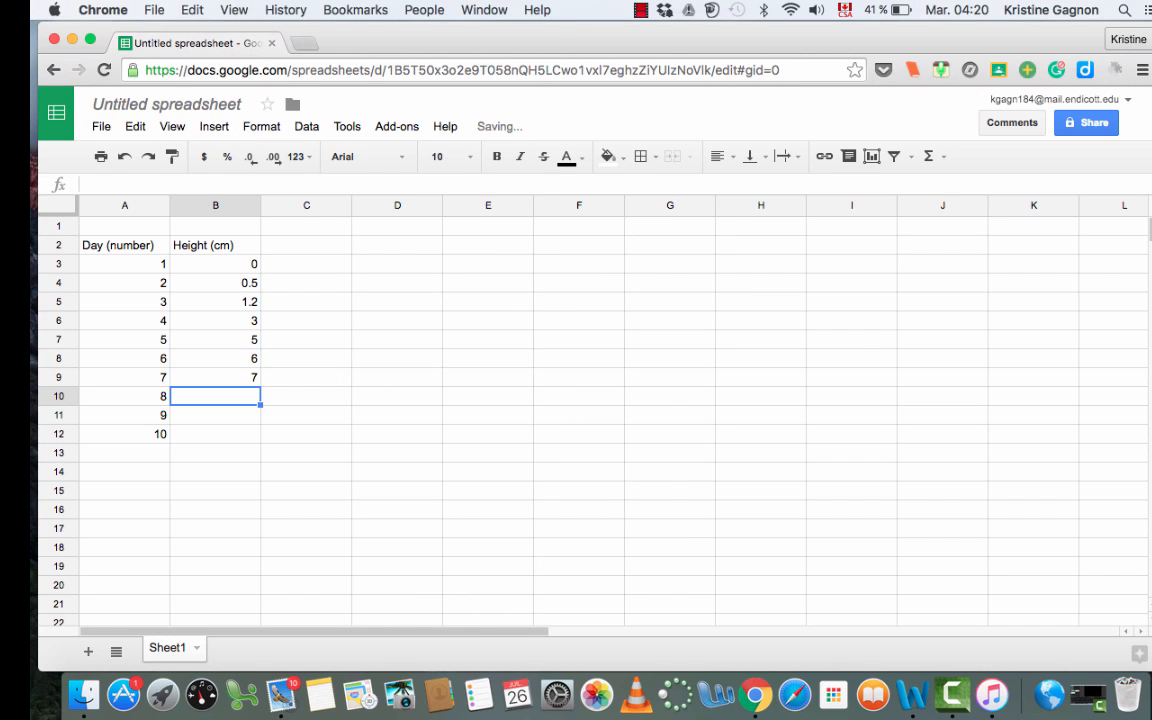
text(9)
key(Return)
text(11)
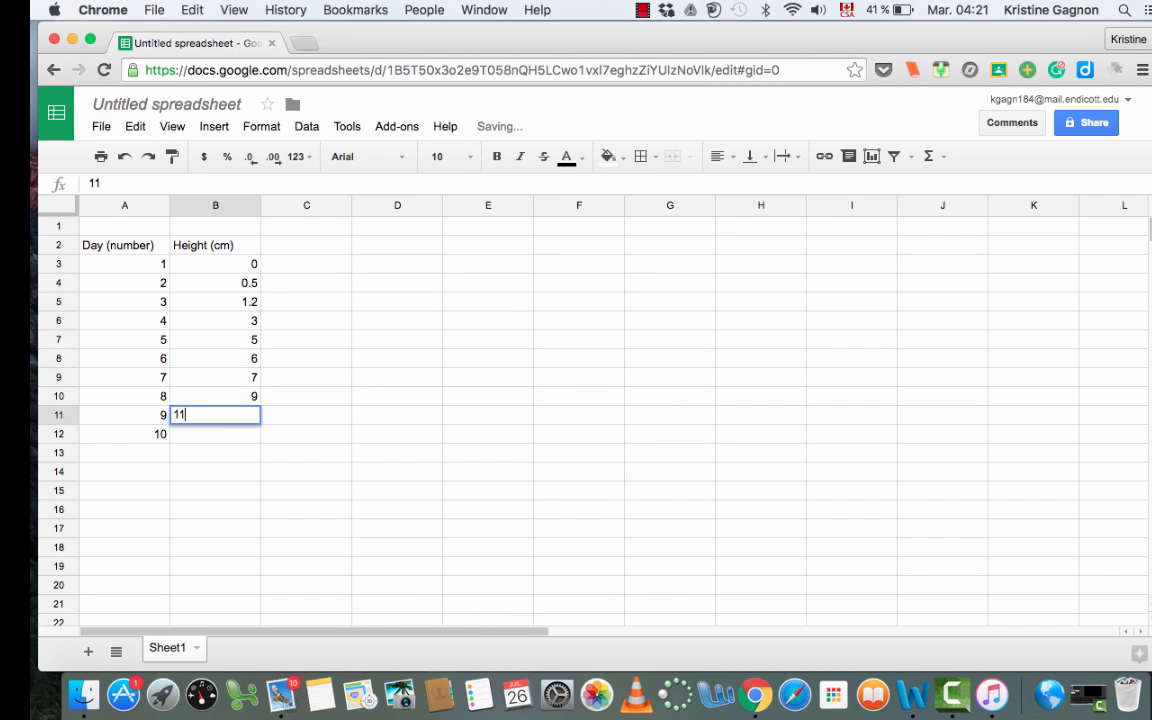
key(Return)
text(12)
key(Return)
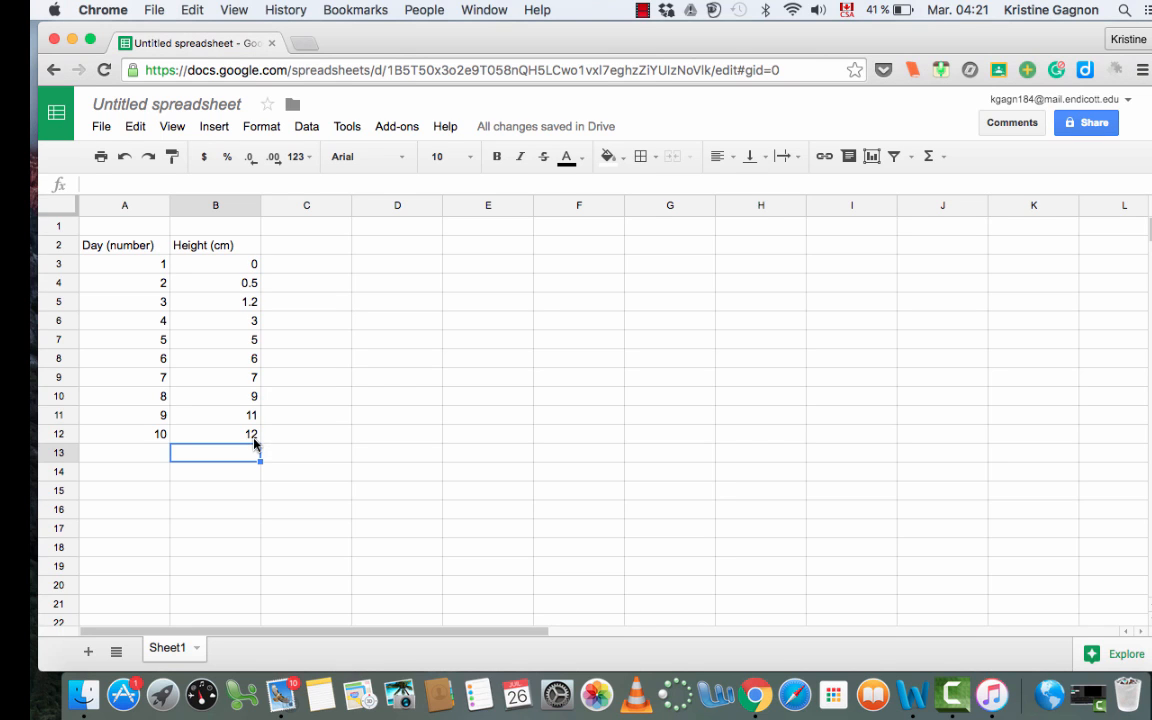
Step: Enter the sample value 20cm in cell C3, and clear that cell again
click(308, 268)
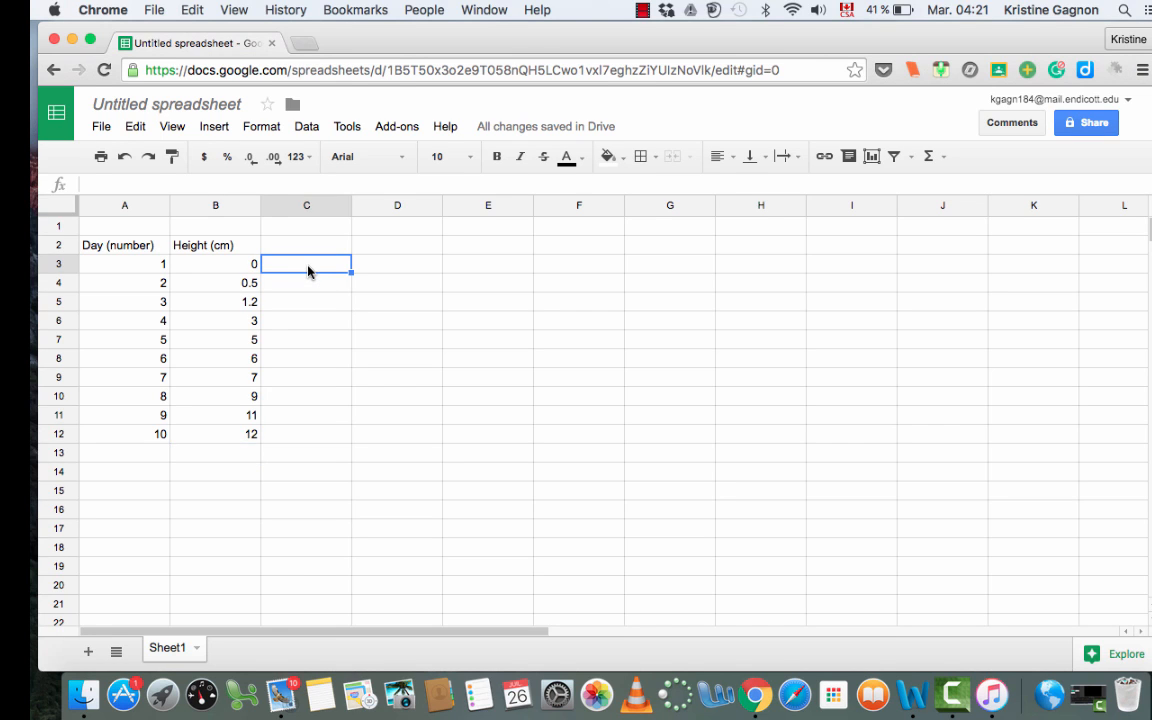
text(20cm)
key(Return)
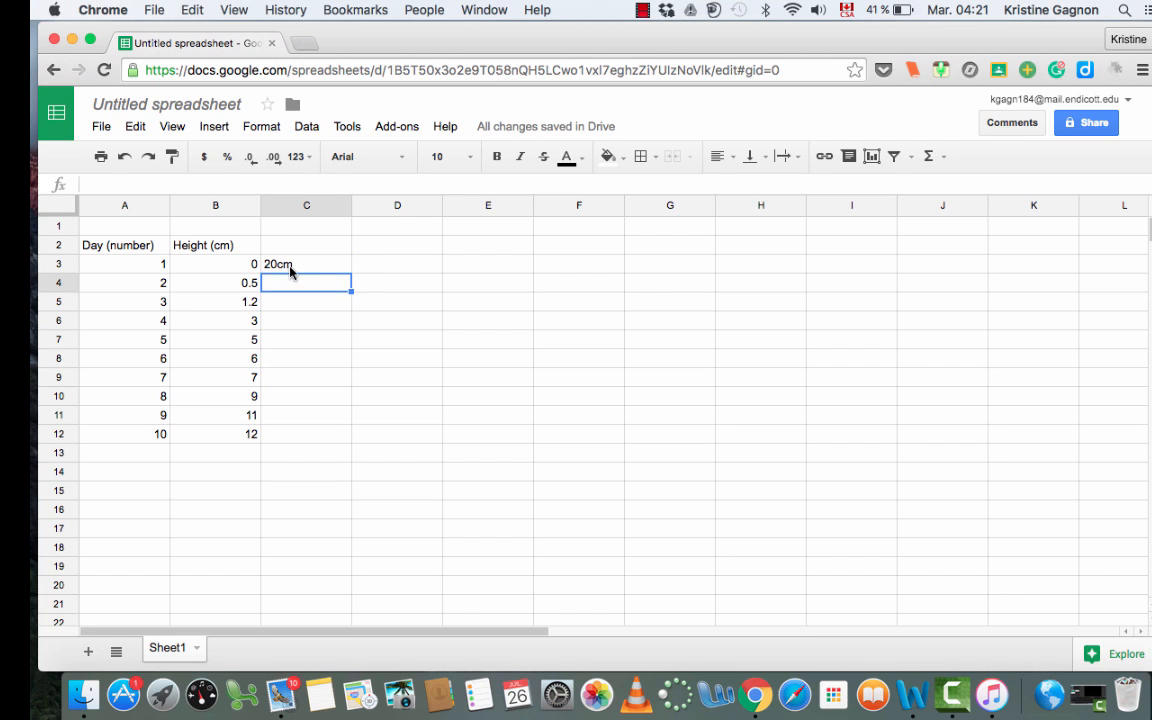
click(289, 268)
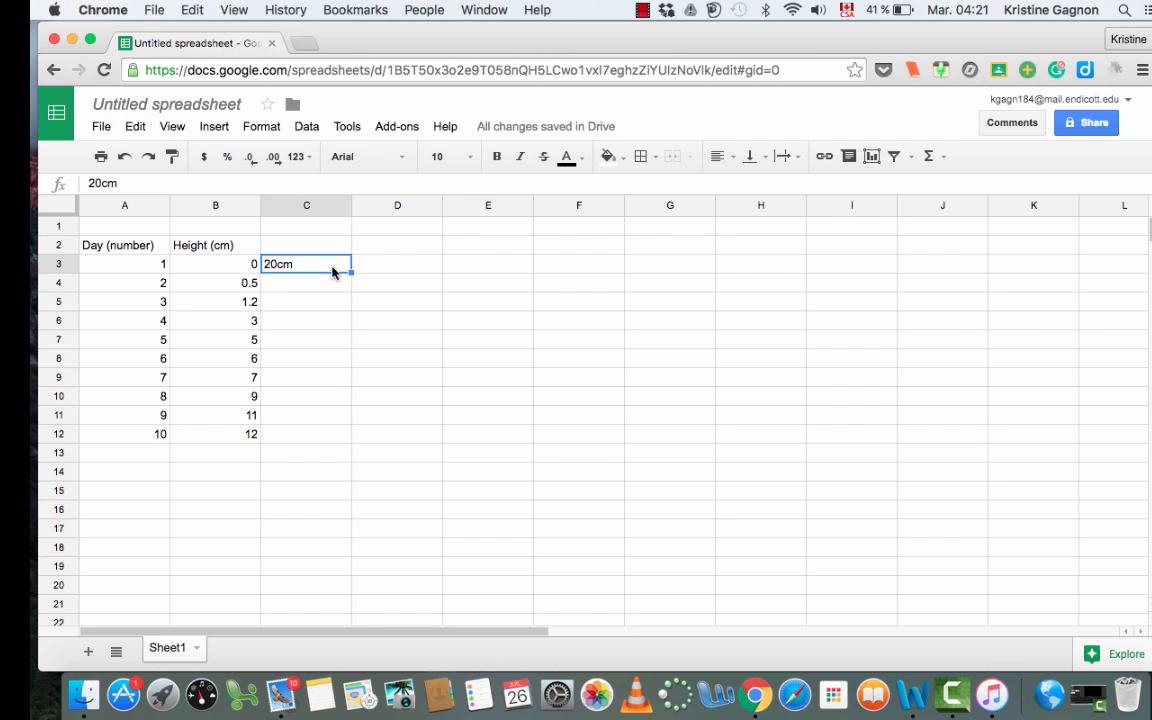
key(Delete)
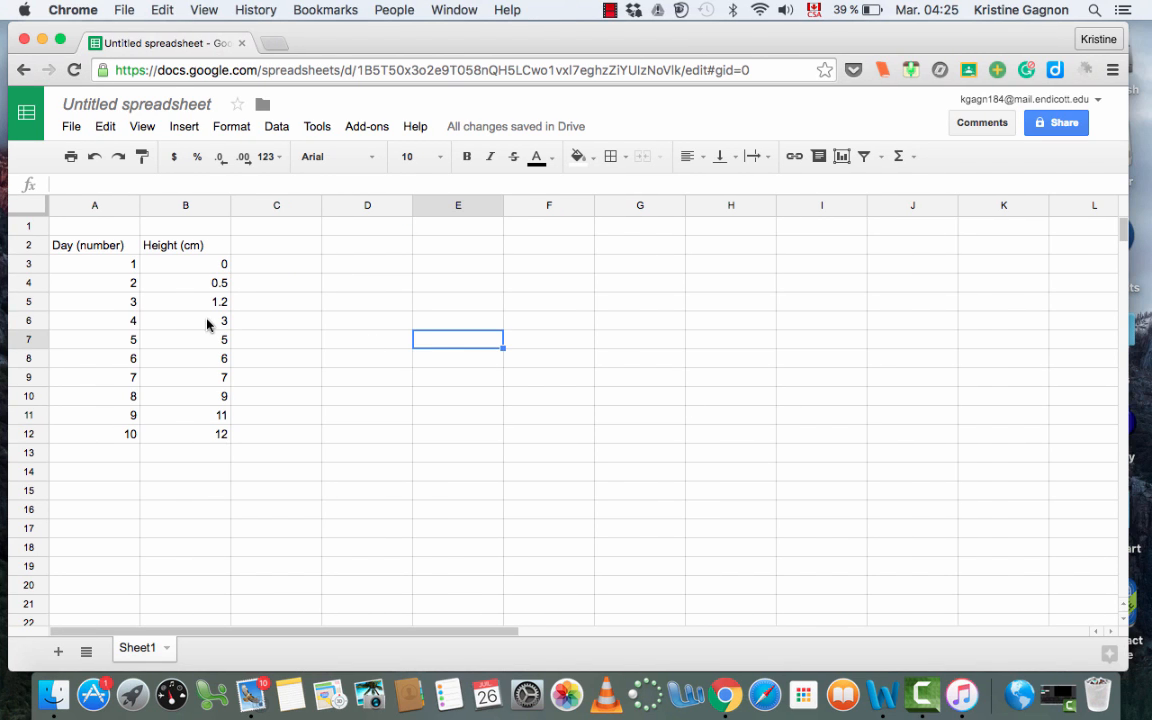
Step: Apply all borders to the data table in cells A2 to B12
drag(98, 247, 175, 432)
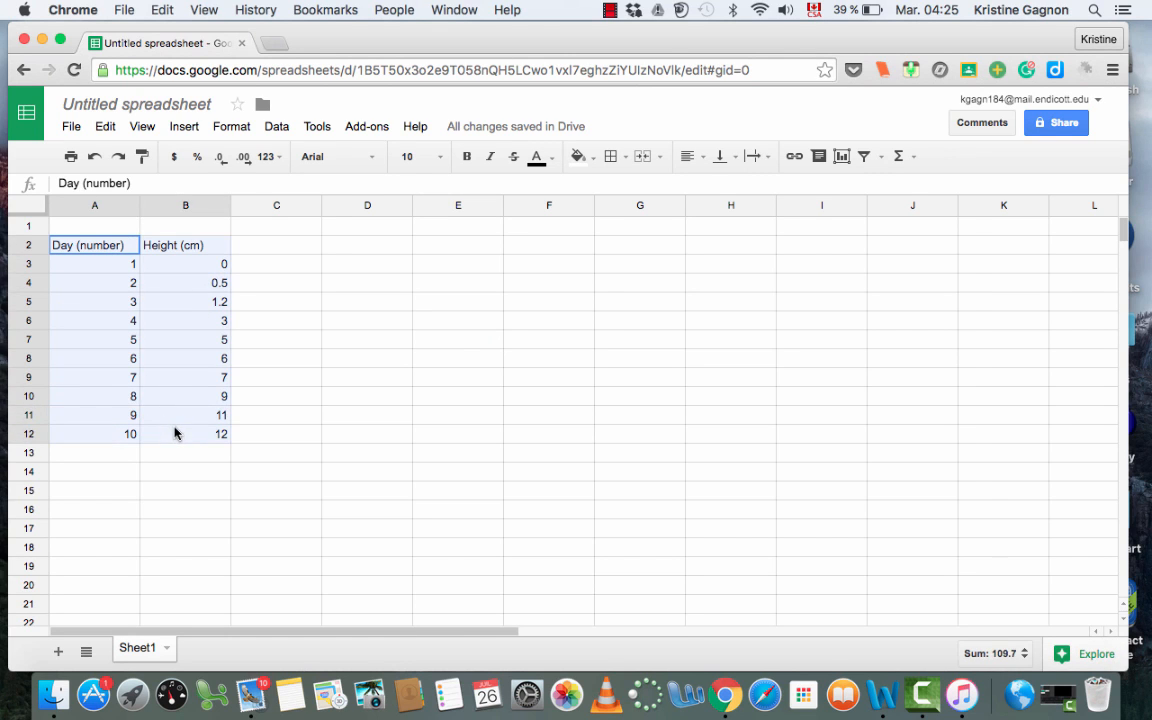
click(614, 158)
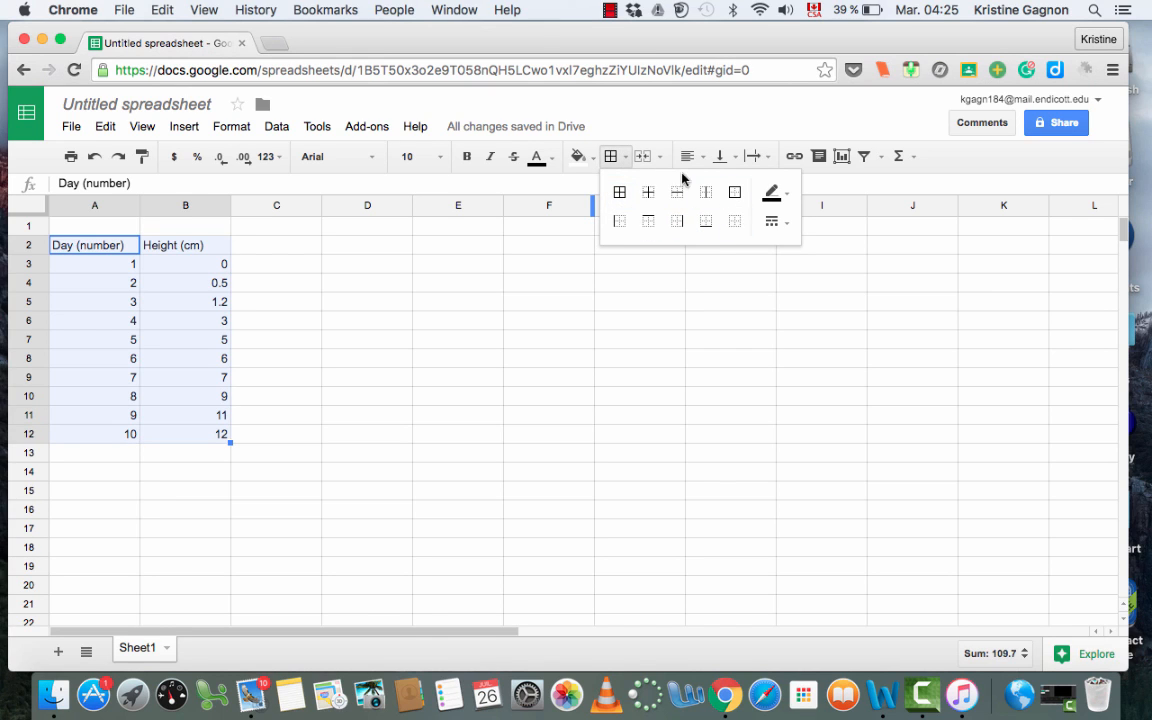
click(620, 193)
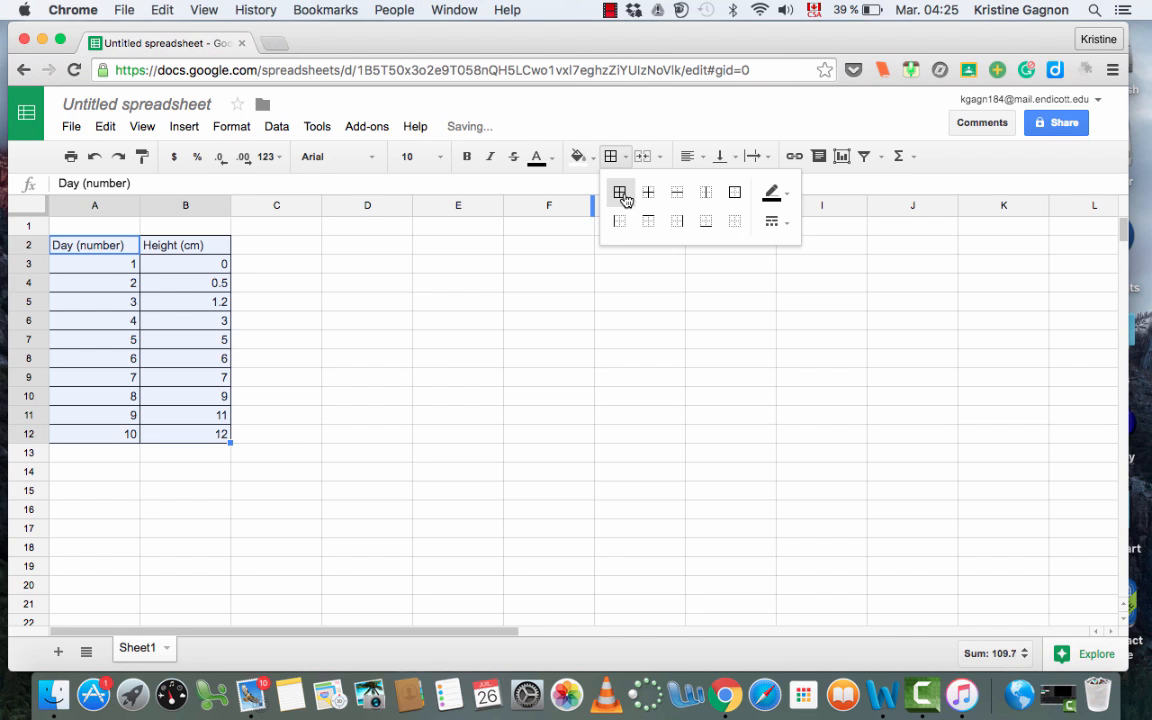
click(532, 262)
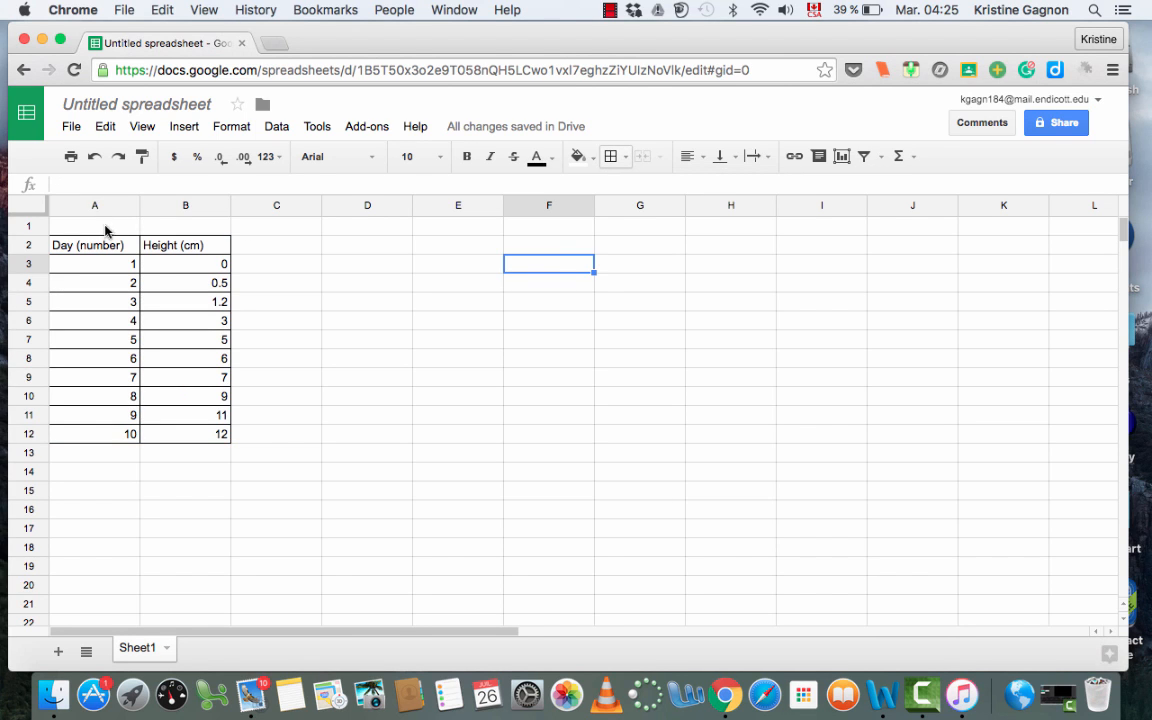
Step: Apply all borders to the empty title cells A1 and B1 above the headings
drag(95, 226, 187, 231)
click(610, 156)
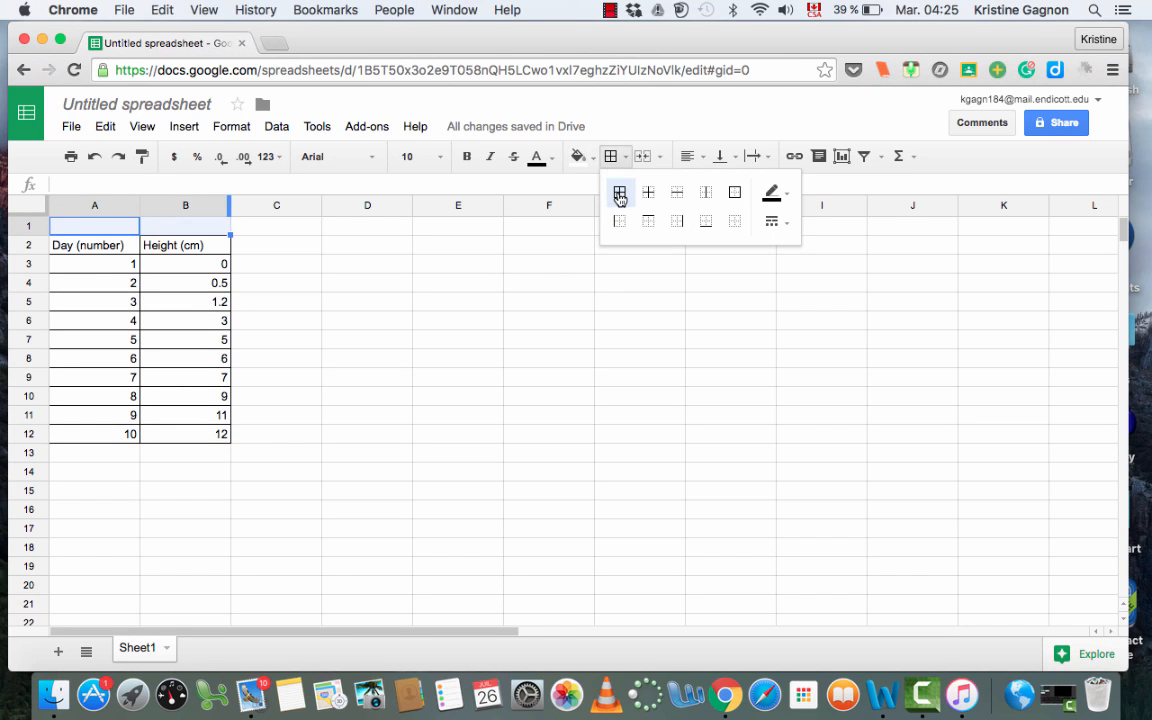
click(620, 191)
click(192, 262)
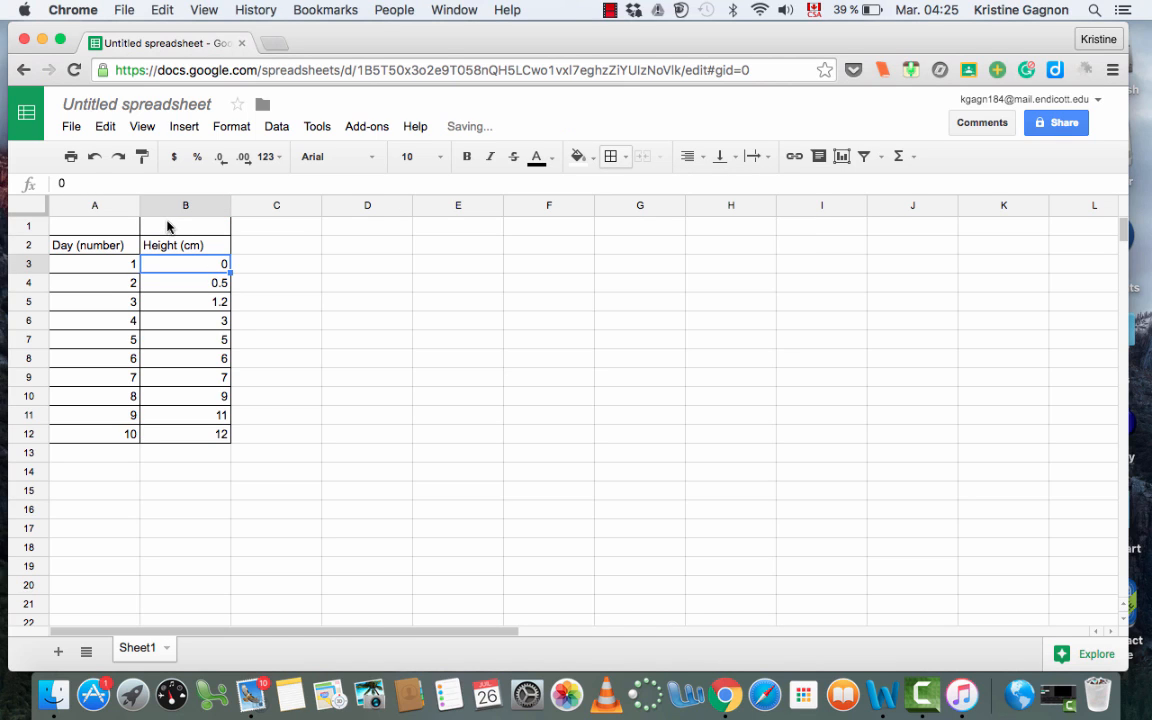
Step: Merge the empty title cells A1 and B1 above the headings into a single cell
click(192, 228)
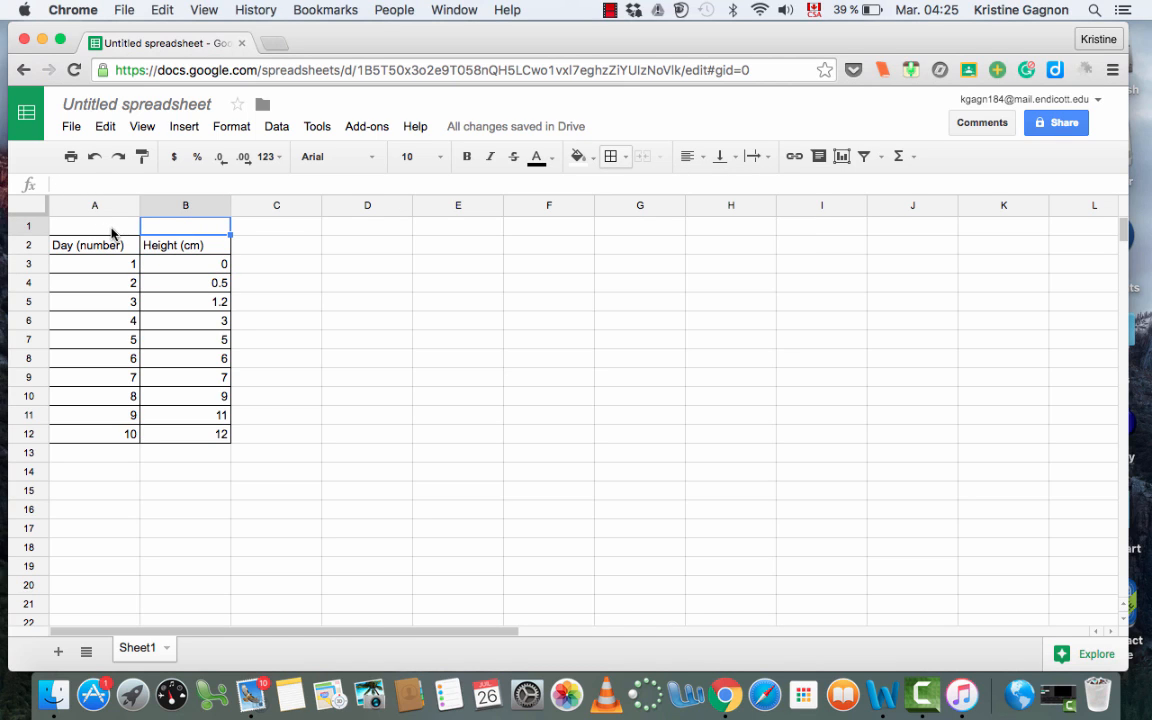
drag(136, 226, 159, 229)
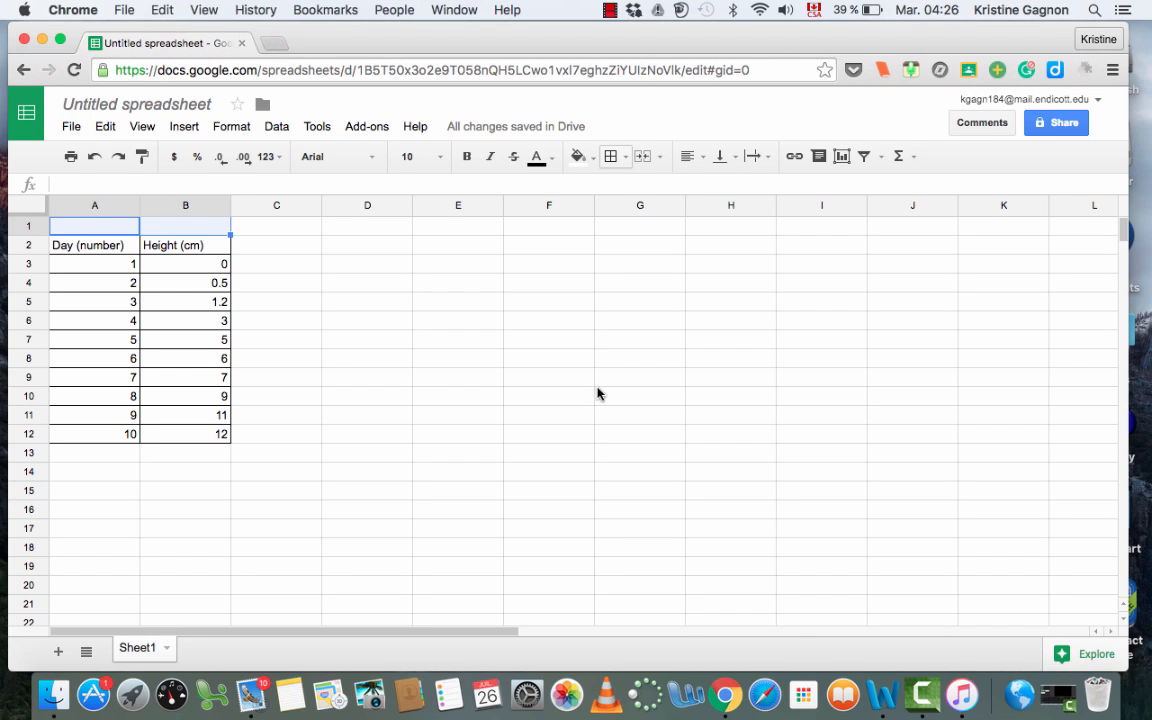
click(644, 158)
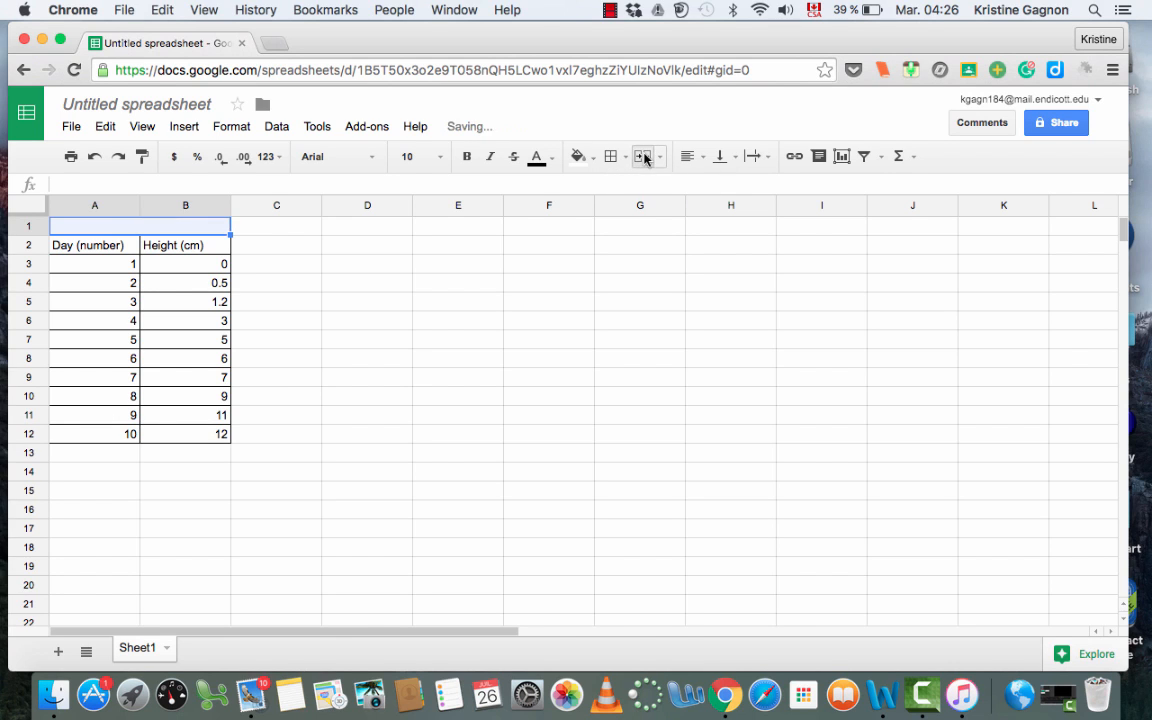
click(345, 322)
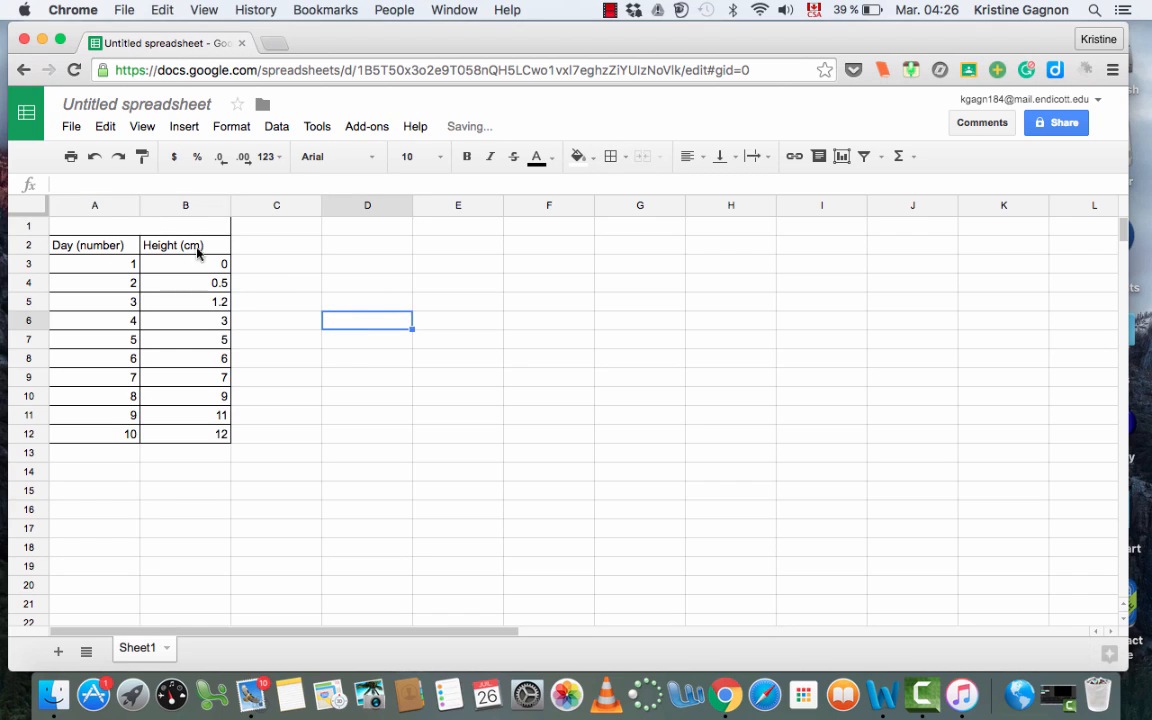
Step: Enter the table title "Height of a plant over a period of ten days" in the merged cell in row 1
click(145, 226)
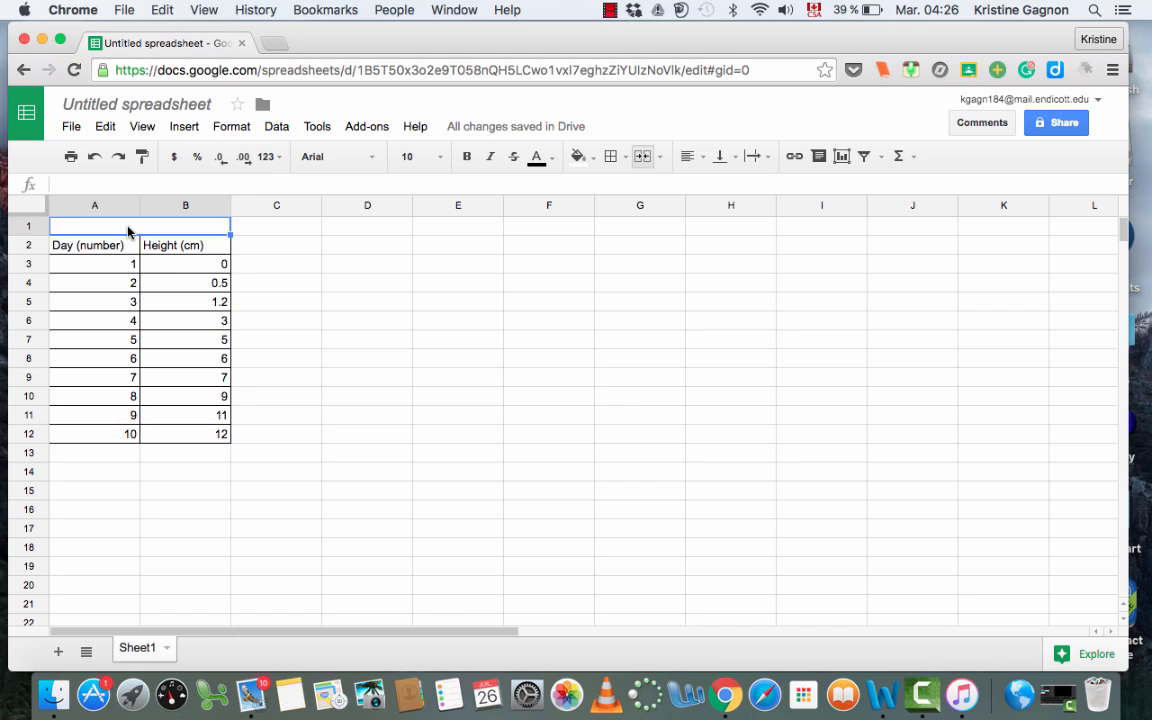
text(Hei)
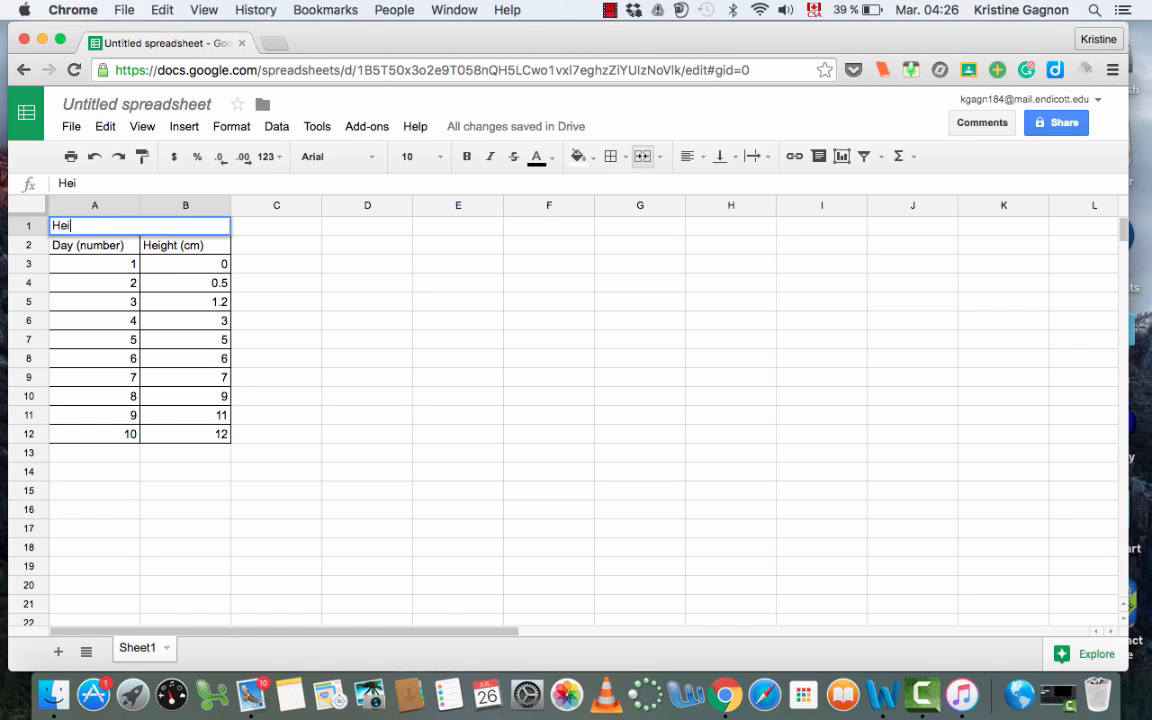
text(ght of a plant )
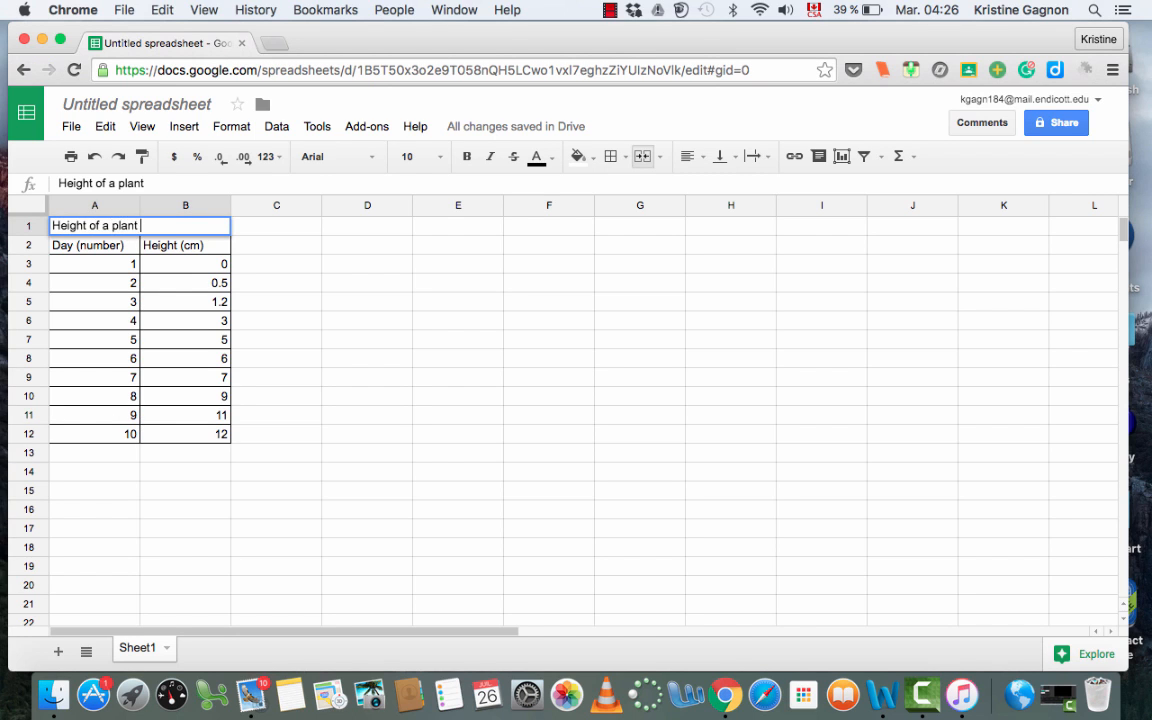
text(over a period of)
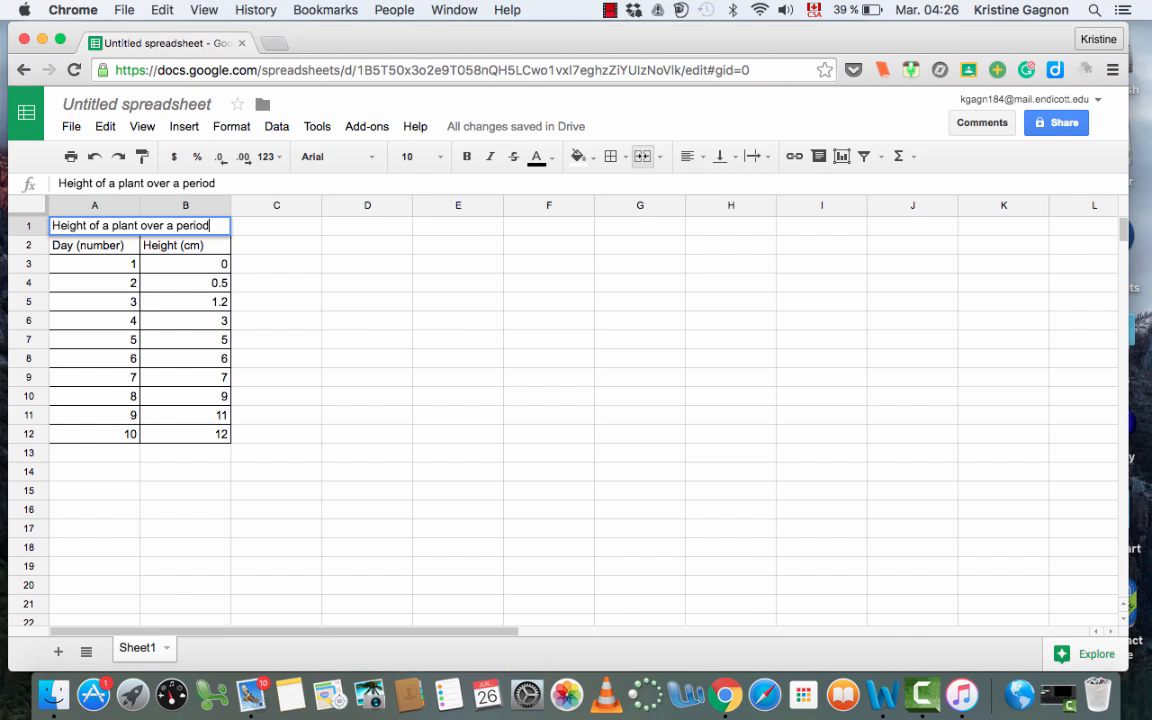
text(en days)
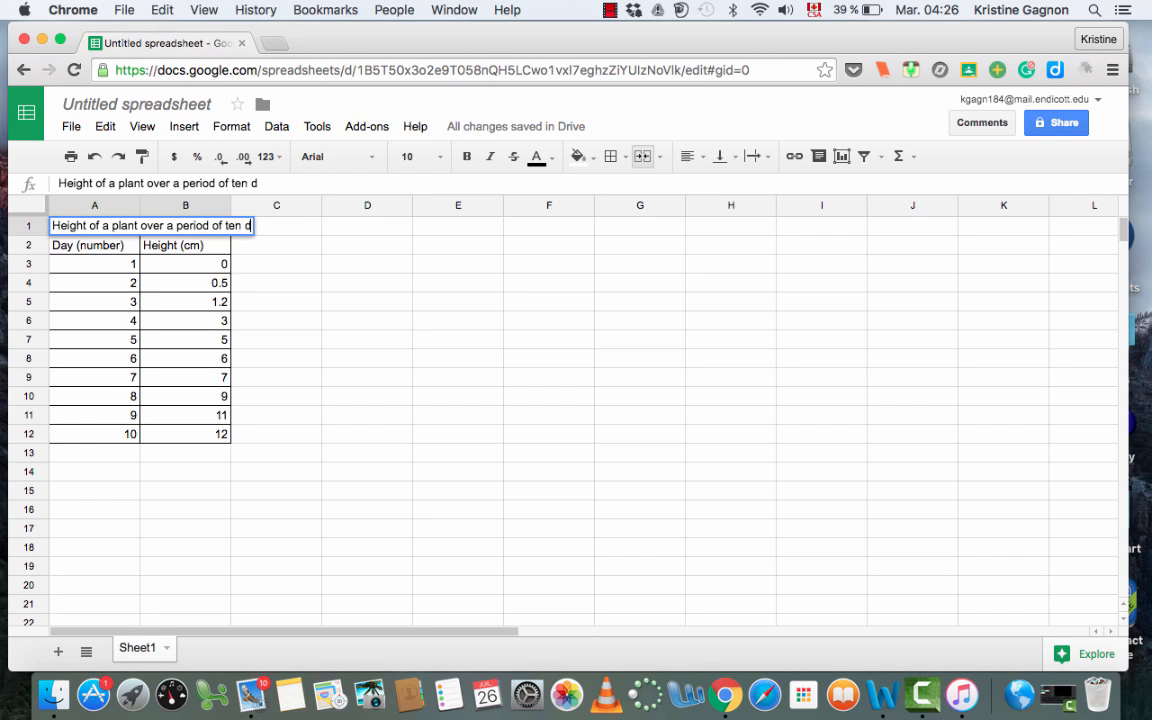
click(316, 348)
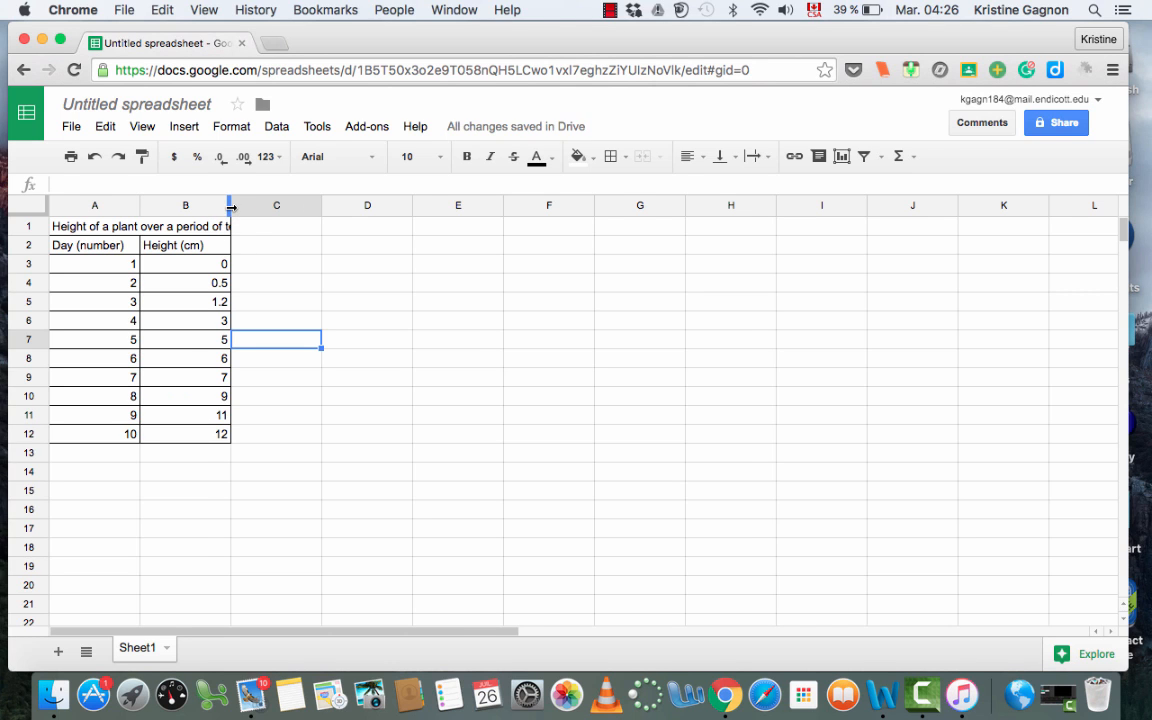
Step: Widen columns B and A so the full table title fits in the merged cell
drag(231, 206, 290, 205)
click(330, 261)
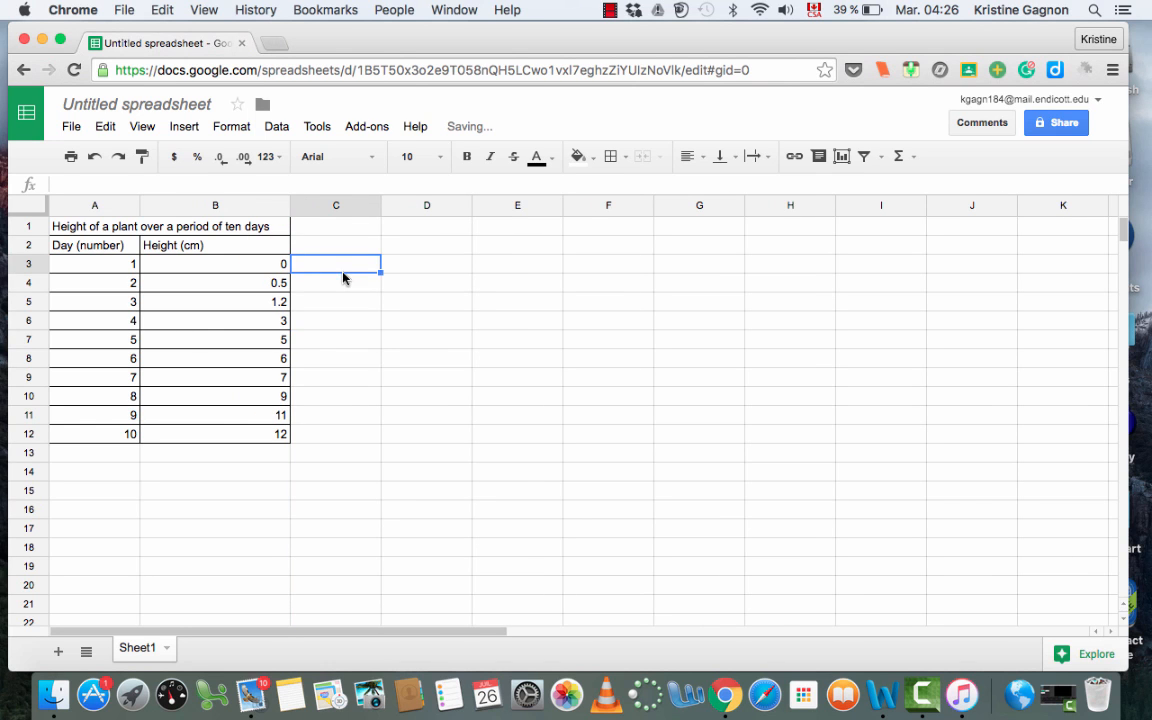
drag(141, 205, 179, 205)
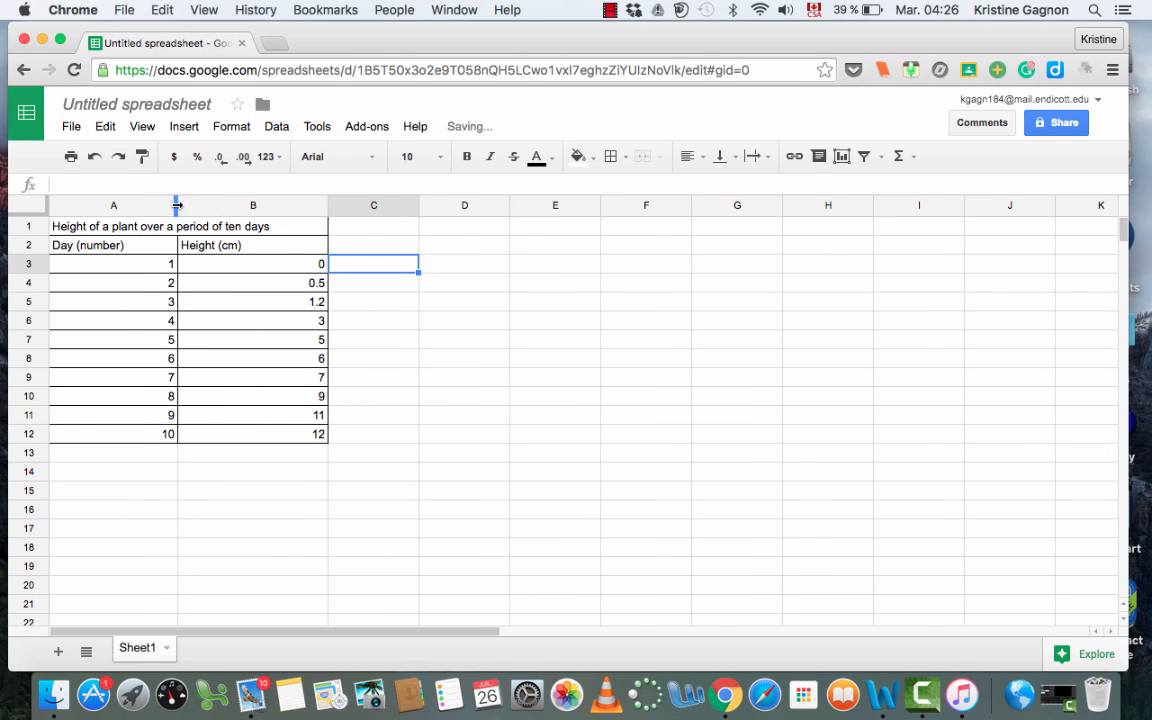
click(277, 229)
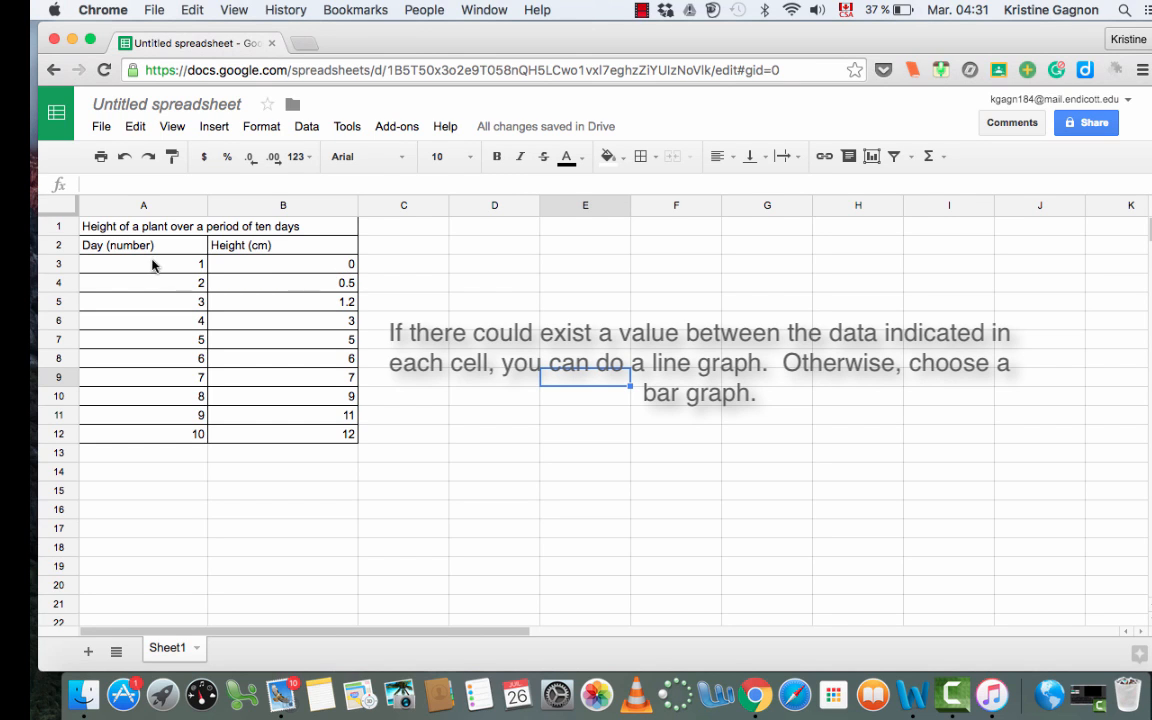
Step: Start a chart from the data in cells A3 to B12 and choose the basic line chart type
drag(153, 266, 279, 437)
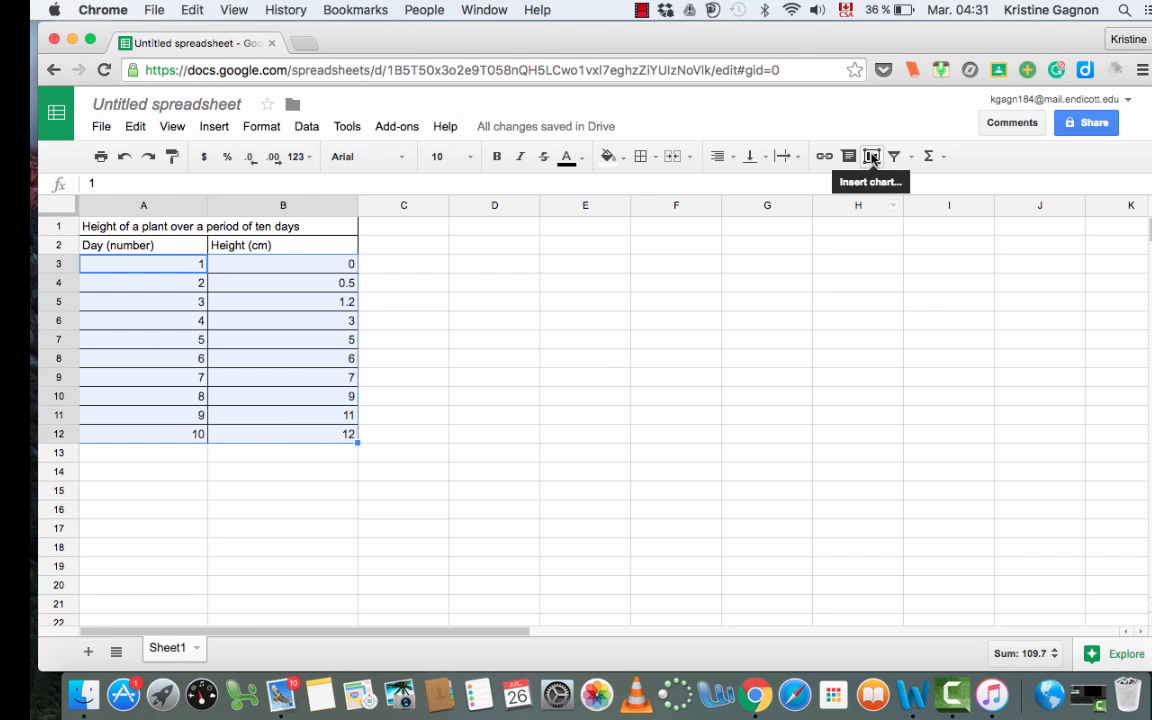
click(871, 157)
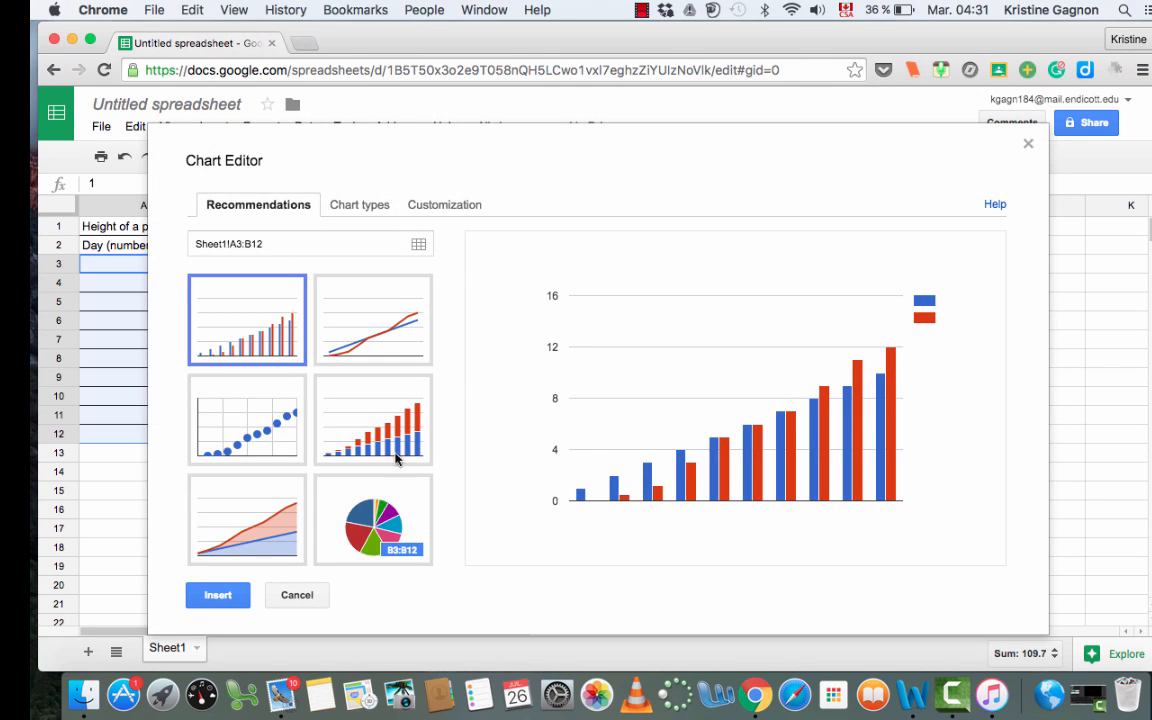
click(362, 208)
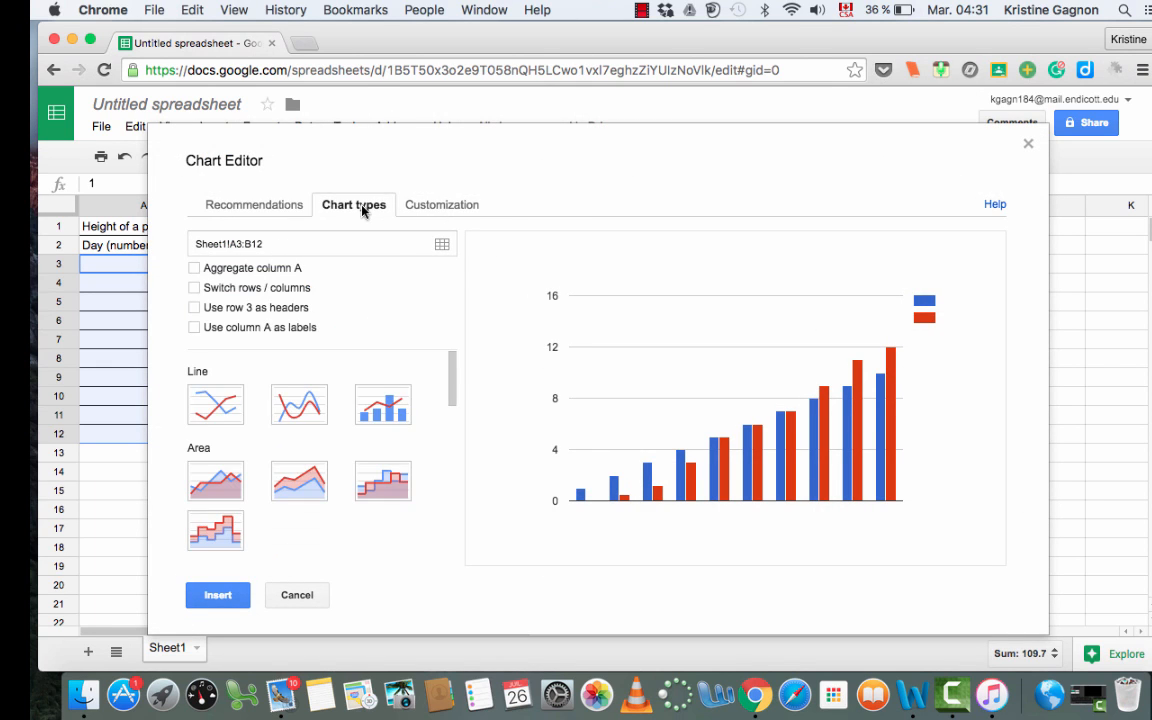
click(219, 400)
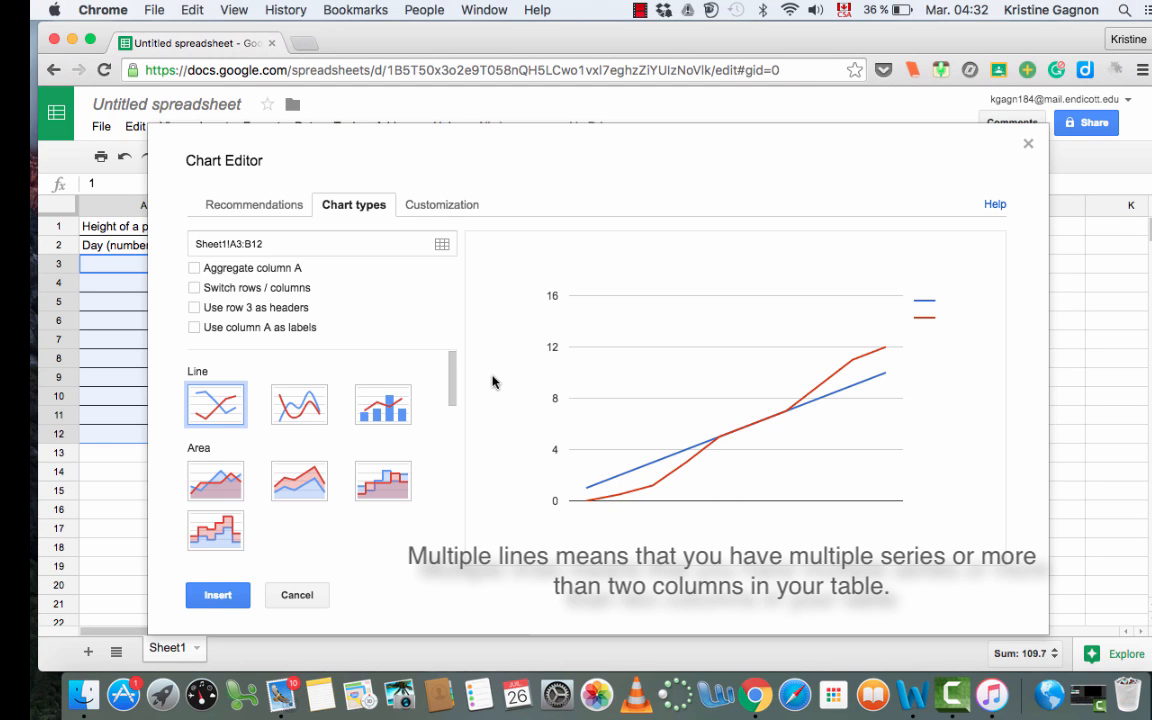
Step: Move the chart editor to uncover part of the table, and use column A as labels for the line chart
drag(447, 136, 668, 125)
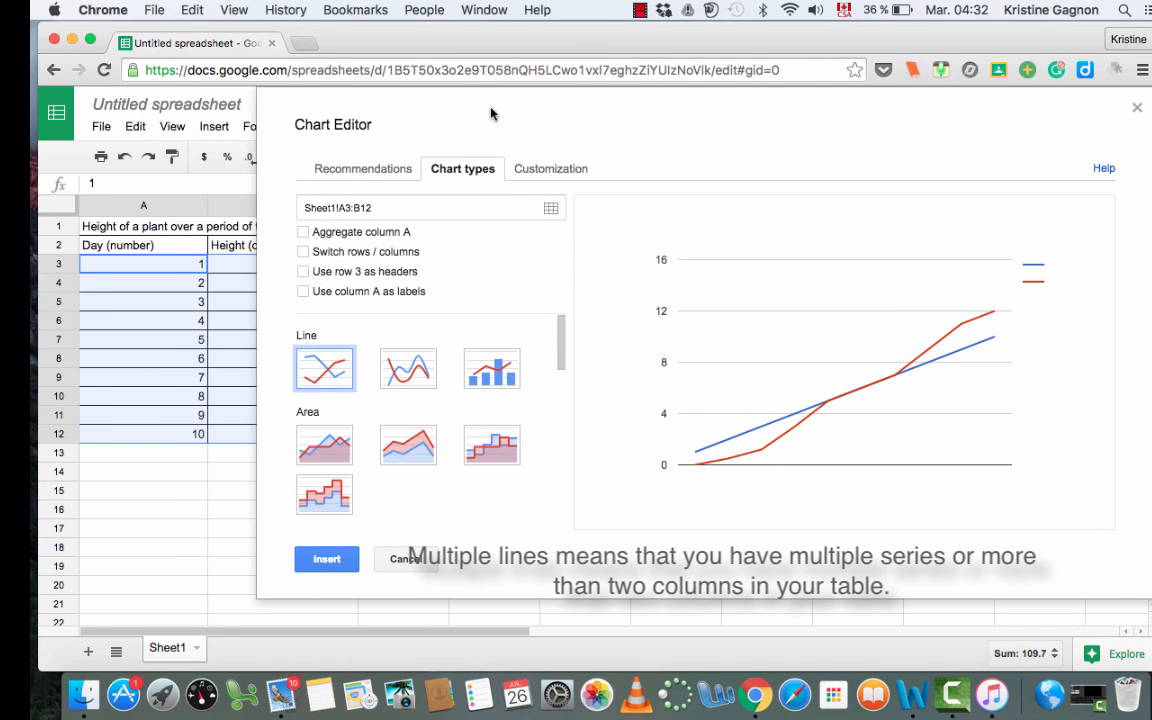
drag(481, 112, 415, 110)
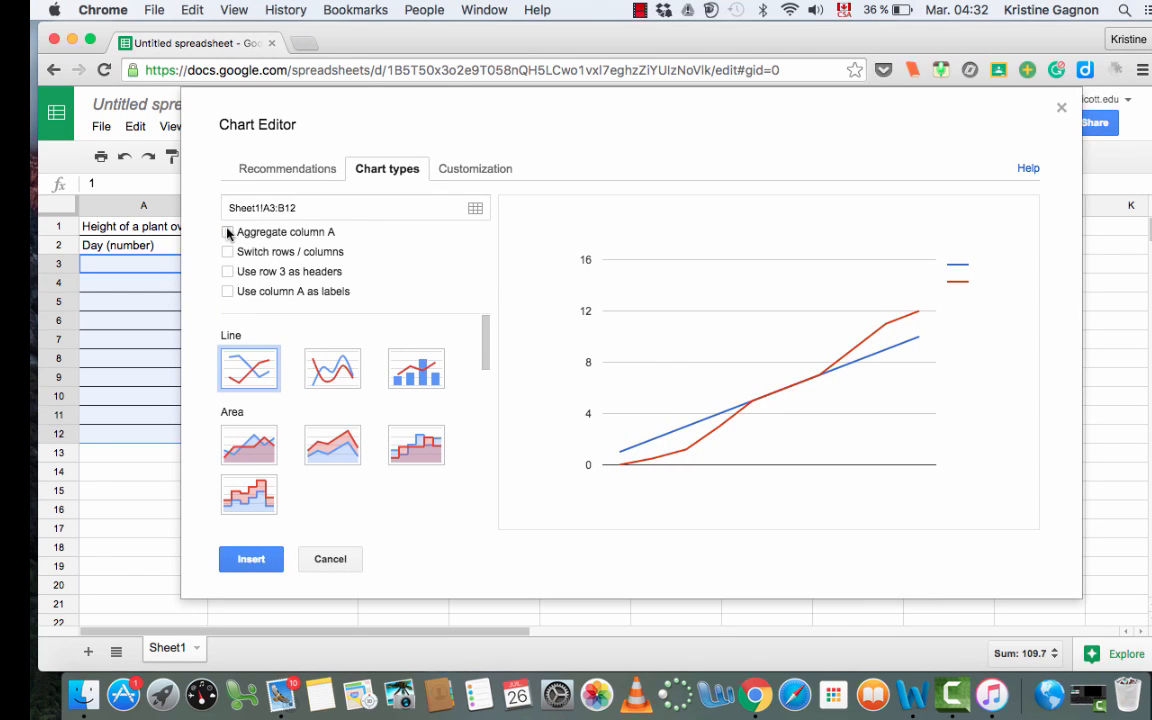
click(227, 291)
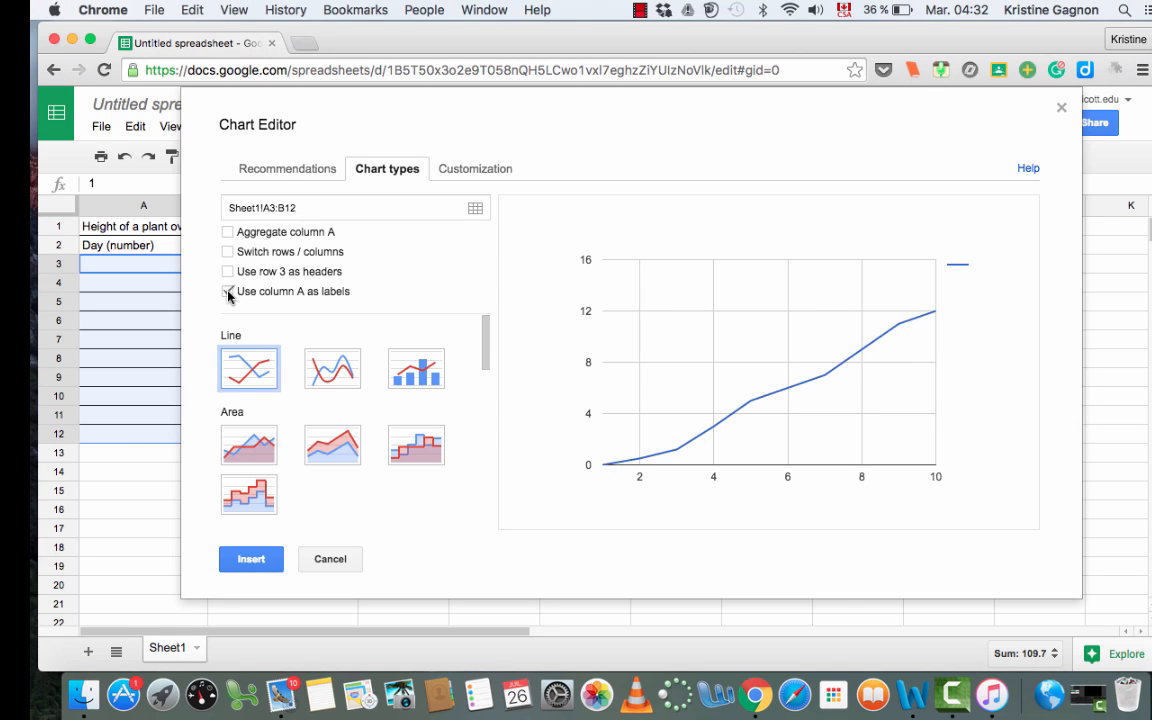
click(228, 232)
Step: Set the chart title to "Height of a plant over a period of ten days"
click(472, 170)
click(325, 288)
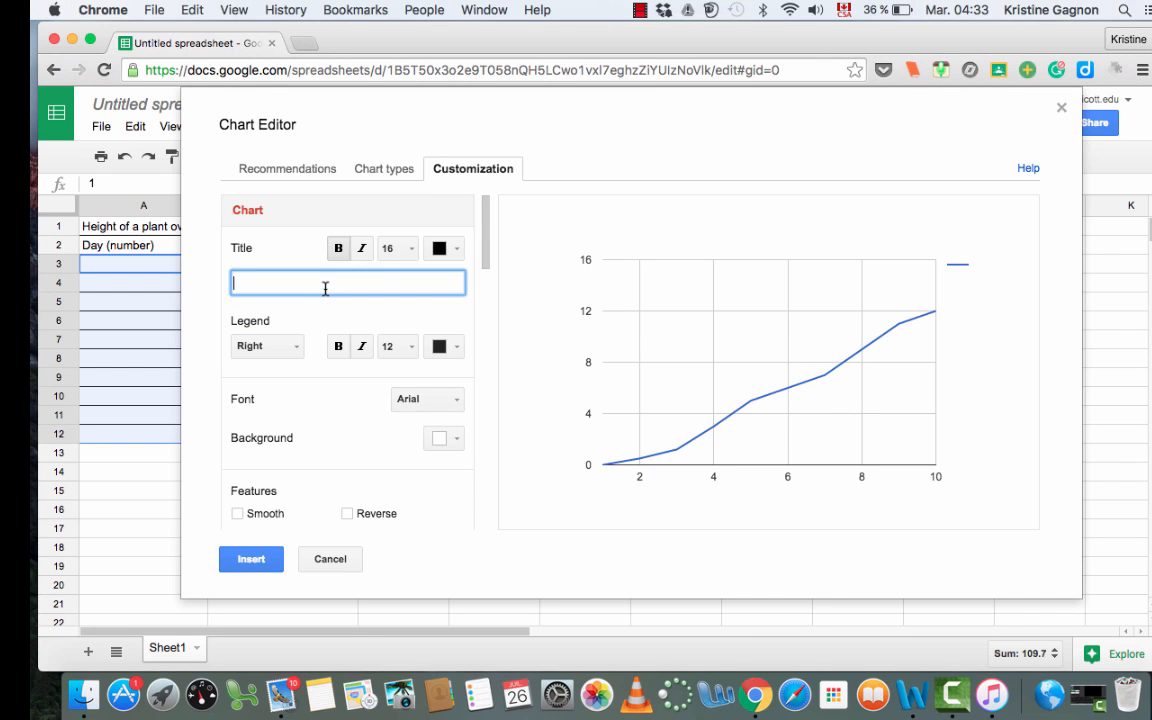
text(Height of a plant over a period o)
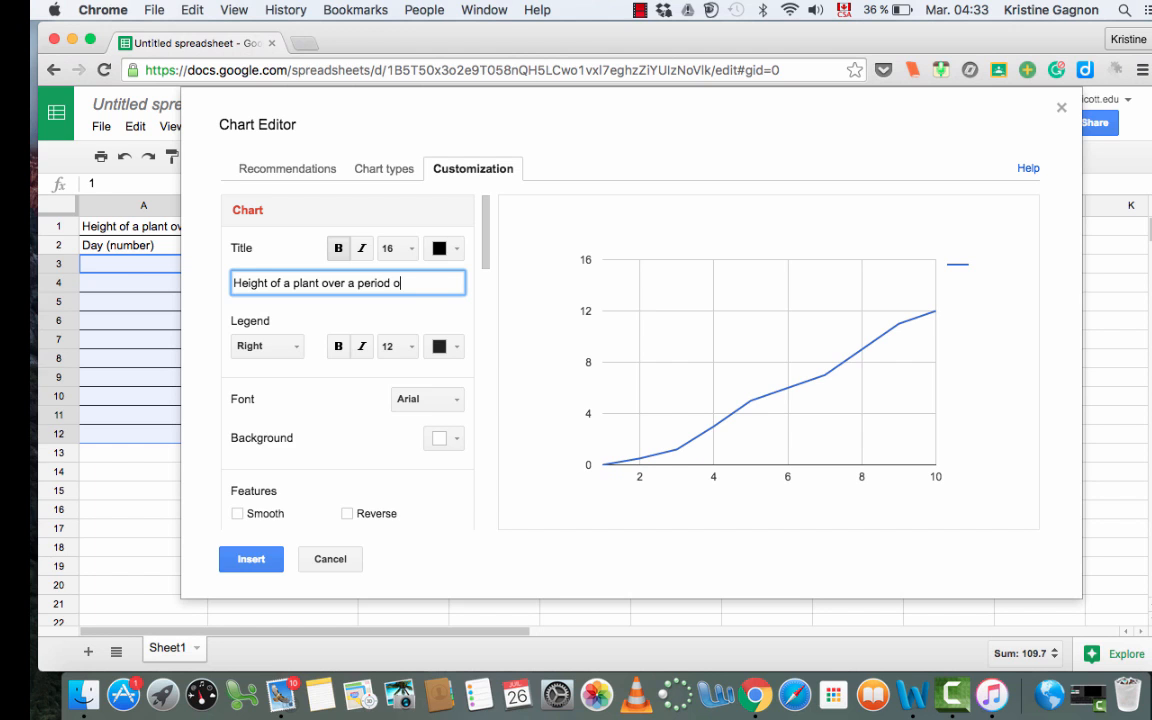
text(f ten days)
Step: Set the chart's horizontal axis title to "Time (days)"
scroll(352, 398, down, 3)
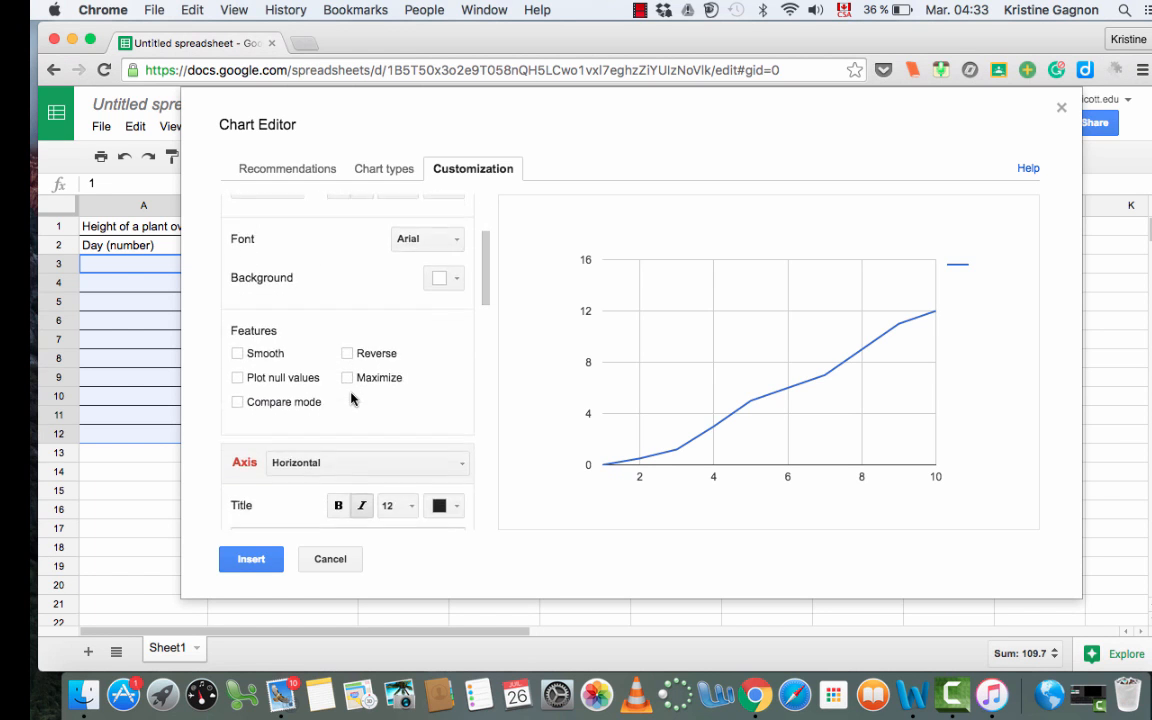
scroll(352, 398, down, 5)
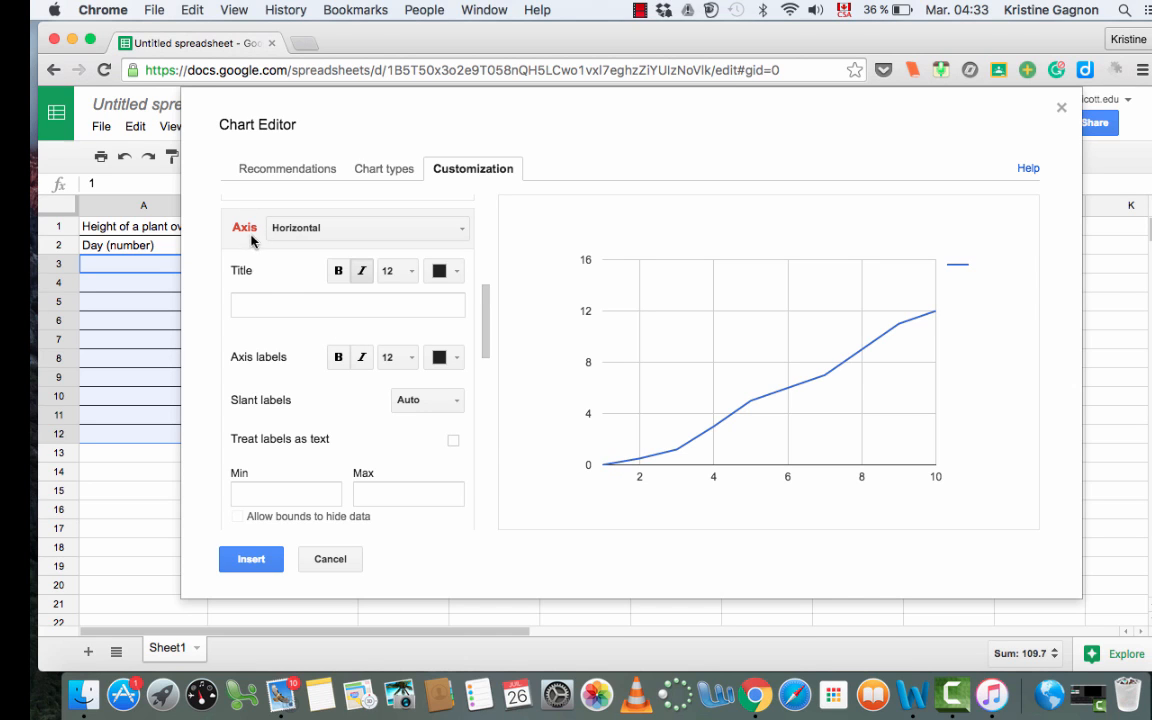
click(283, 310)
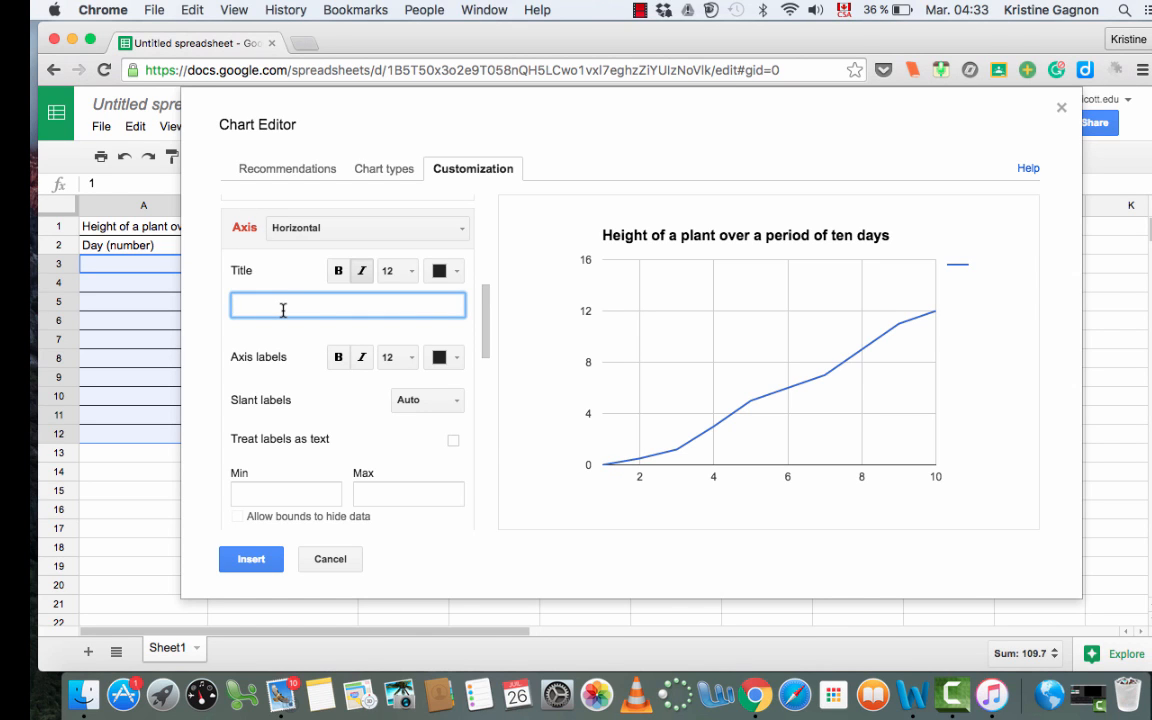
text(Number of days)
drag(319, 305, 181, 300)
text(Time (days)
Step: Set the chart's left vertical axis title to "Height (cm)"
click(355, 227)
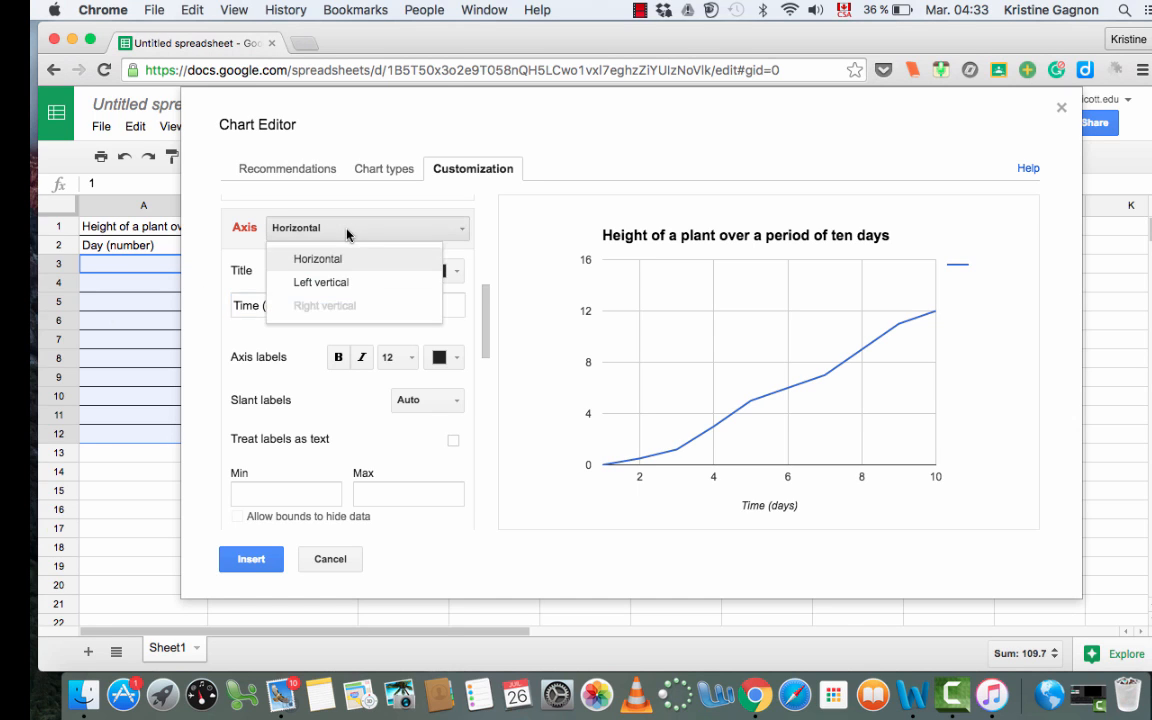
click(340, 287)
click(277, 308)
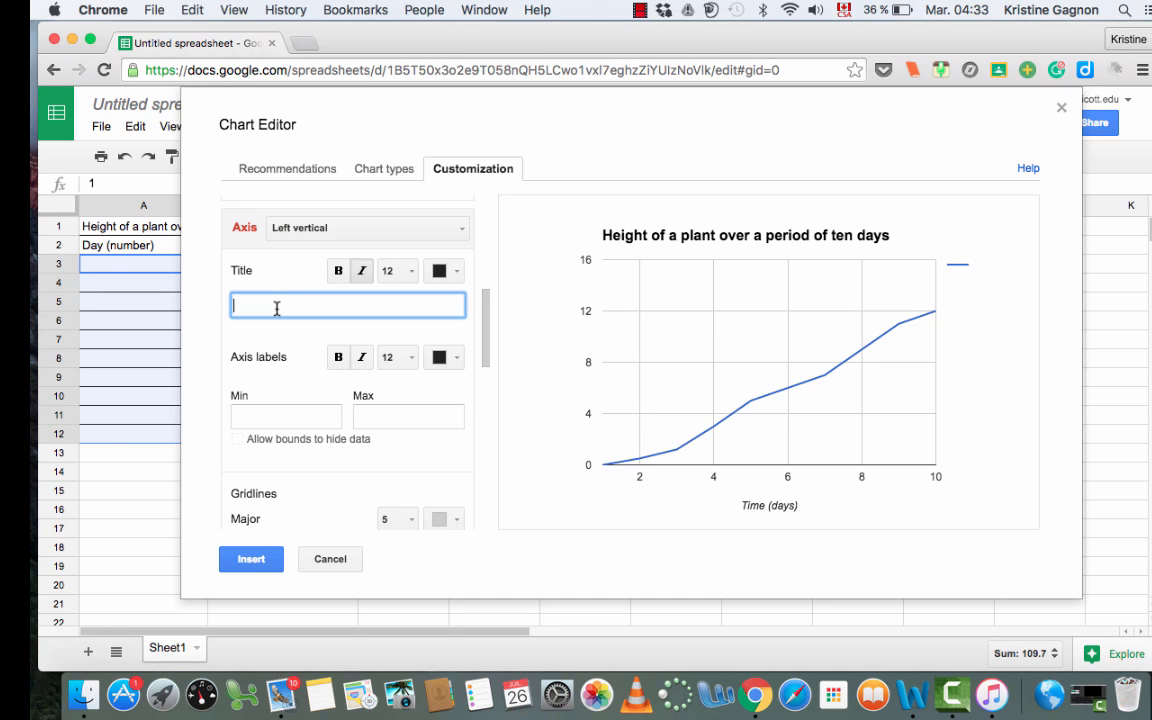
text(Height (cm)
click(286, 274)
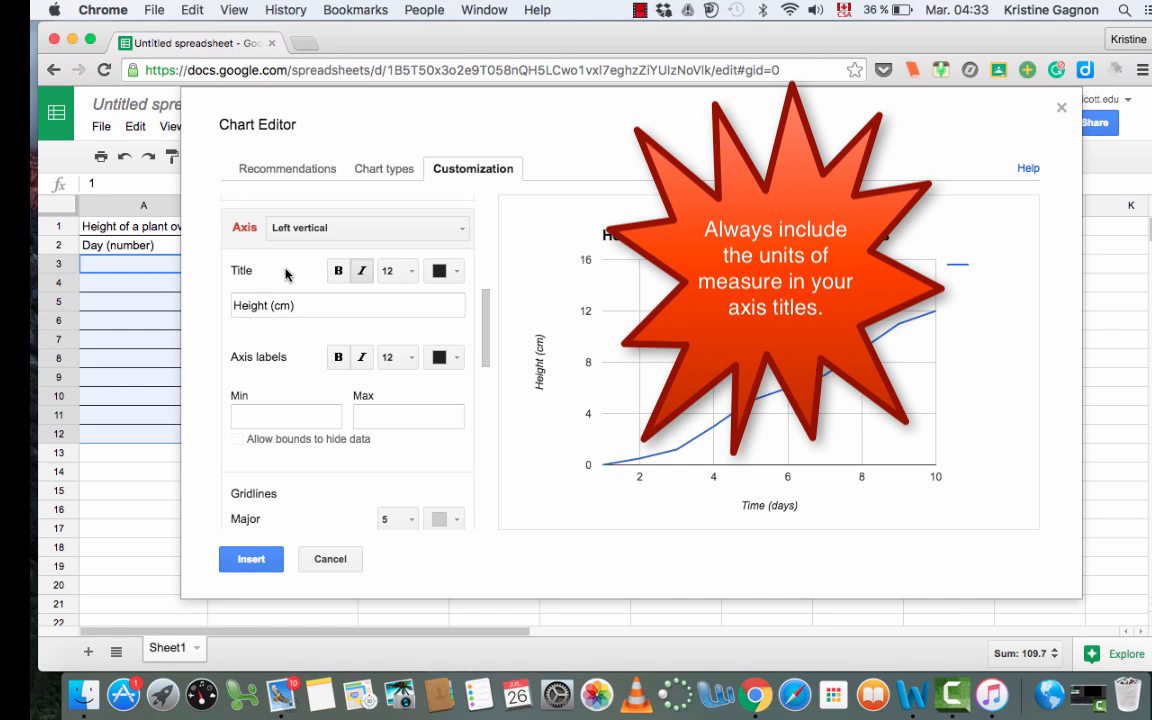
Step: Insert the finished line chart into the sheet and enlarge it so it extends into column H
scroll(288, 275, down, 5)
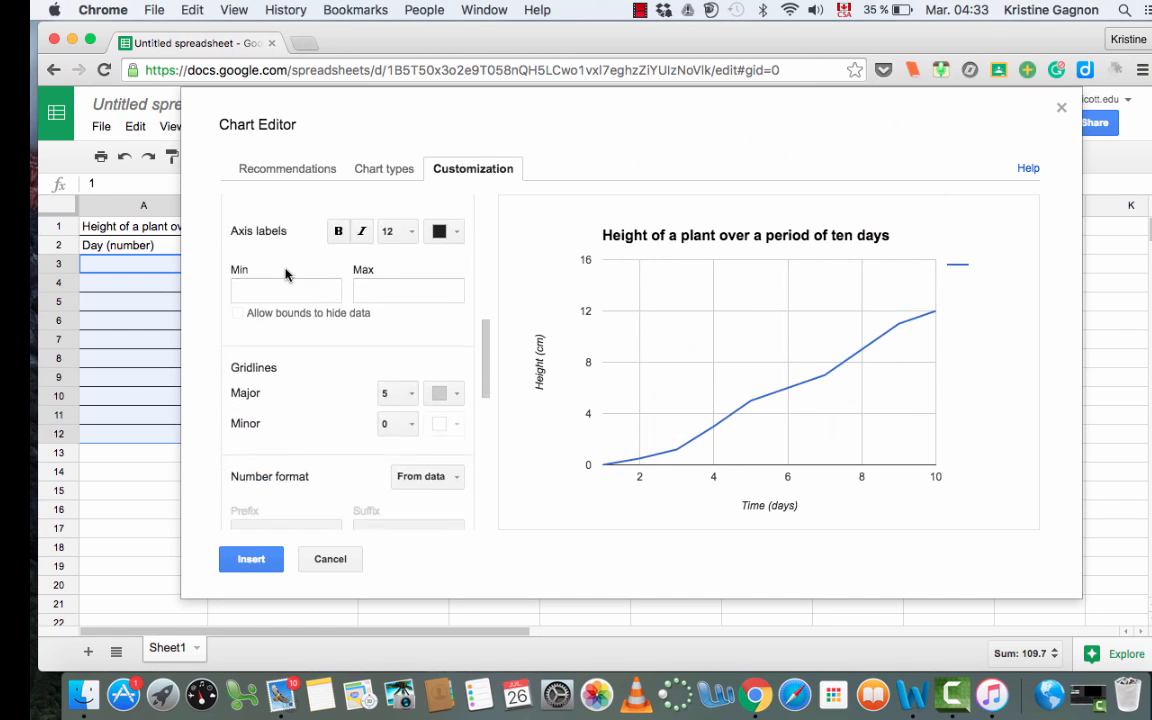
click(251, 560)
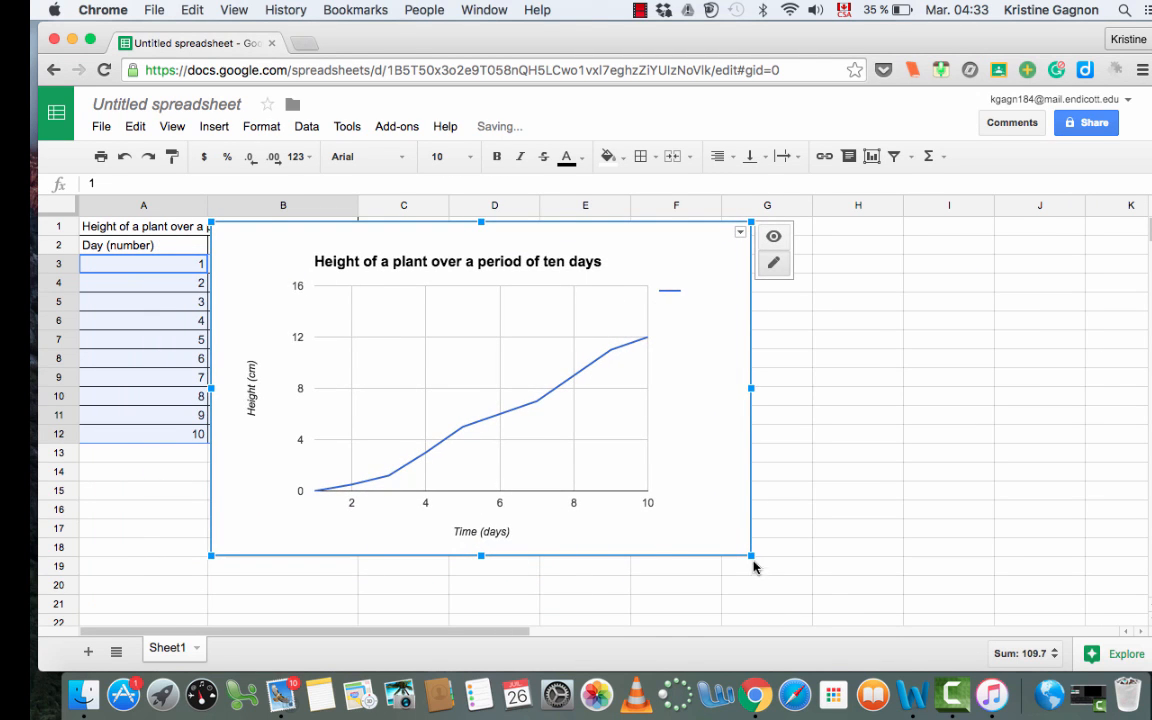
drag(751, 552, 867, 611)
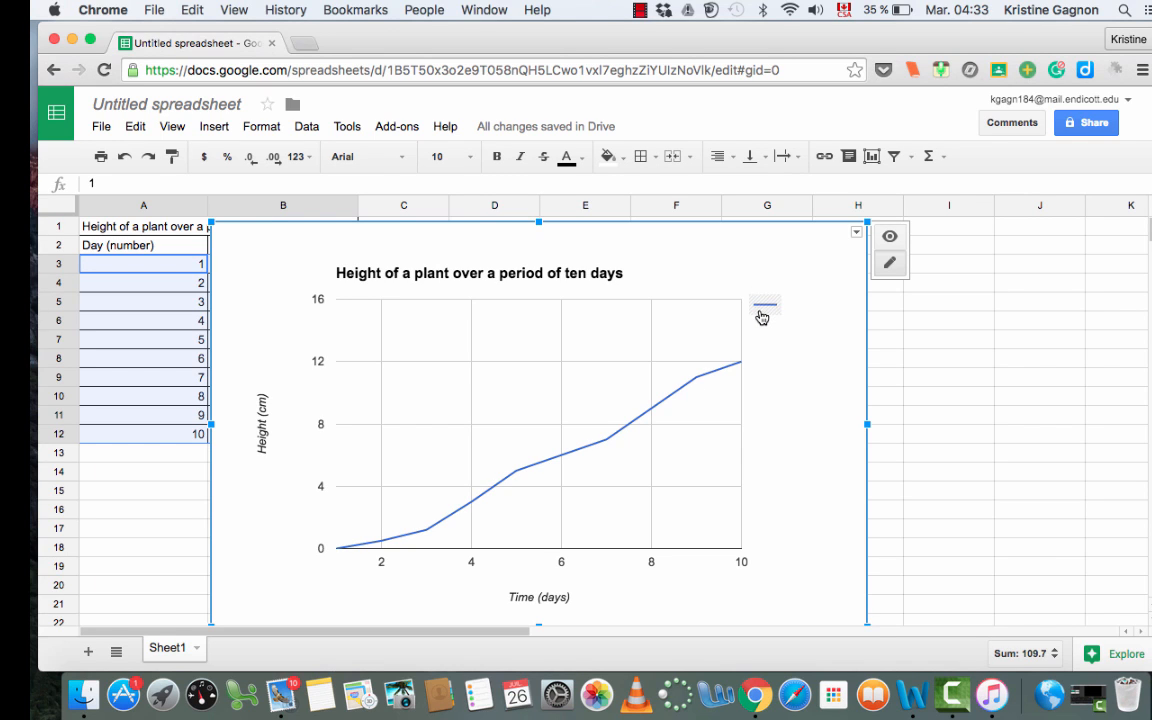
Step: Remove the legend from the plant height chart by setting its position to None
click(766, 307)
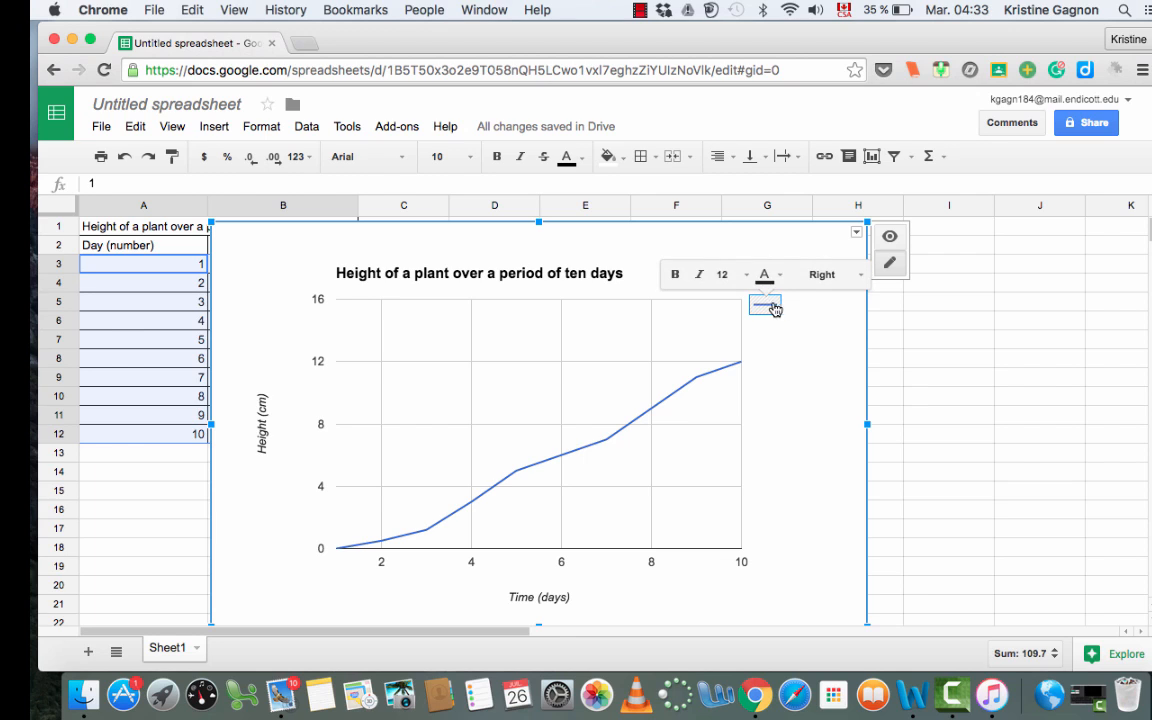
click(850, 275)
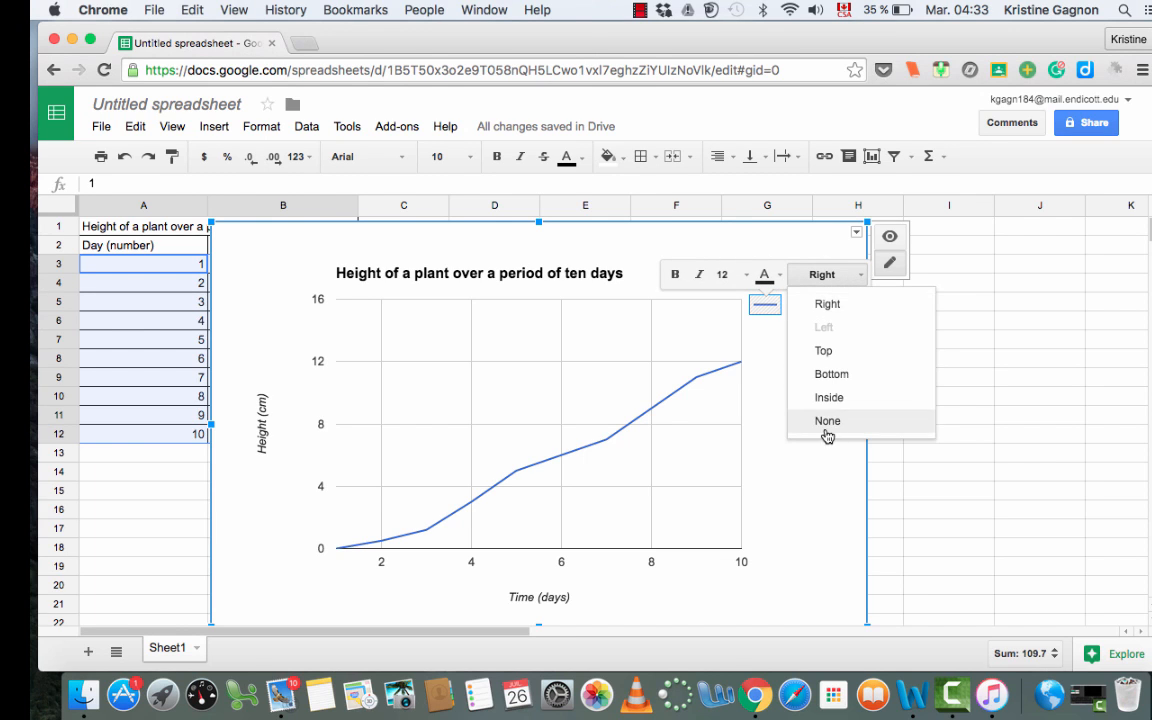
click(827, 421)
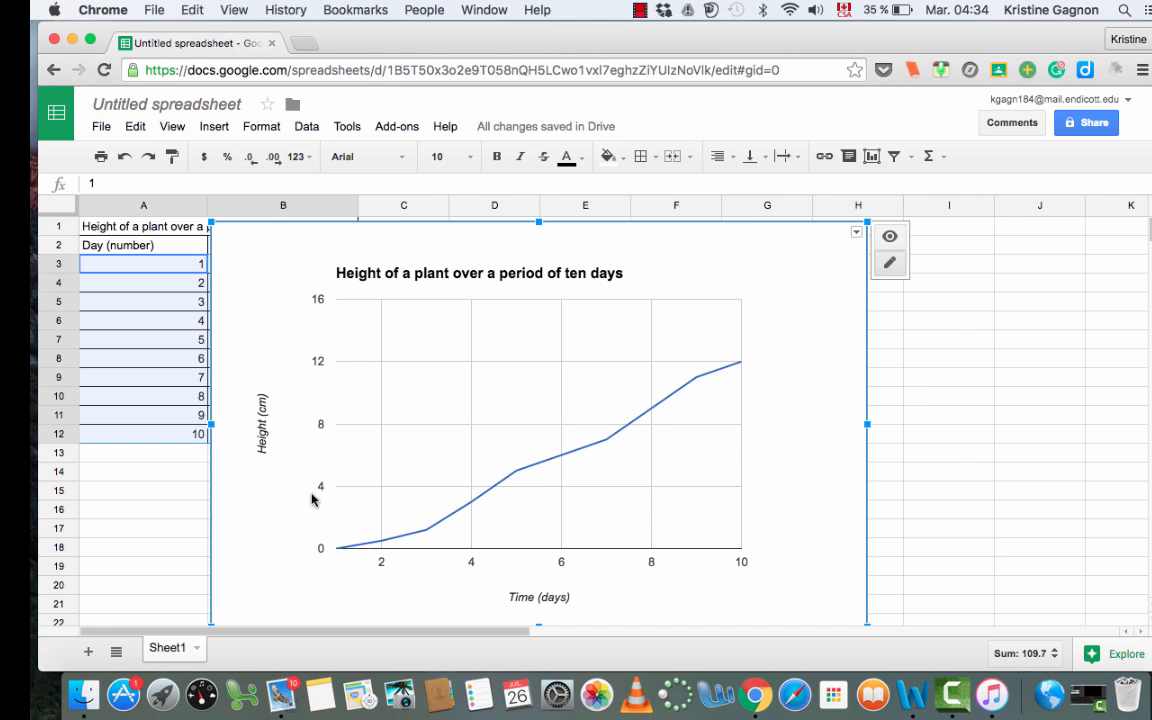
scroll(257, 507, down, 1)
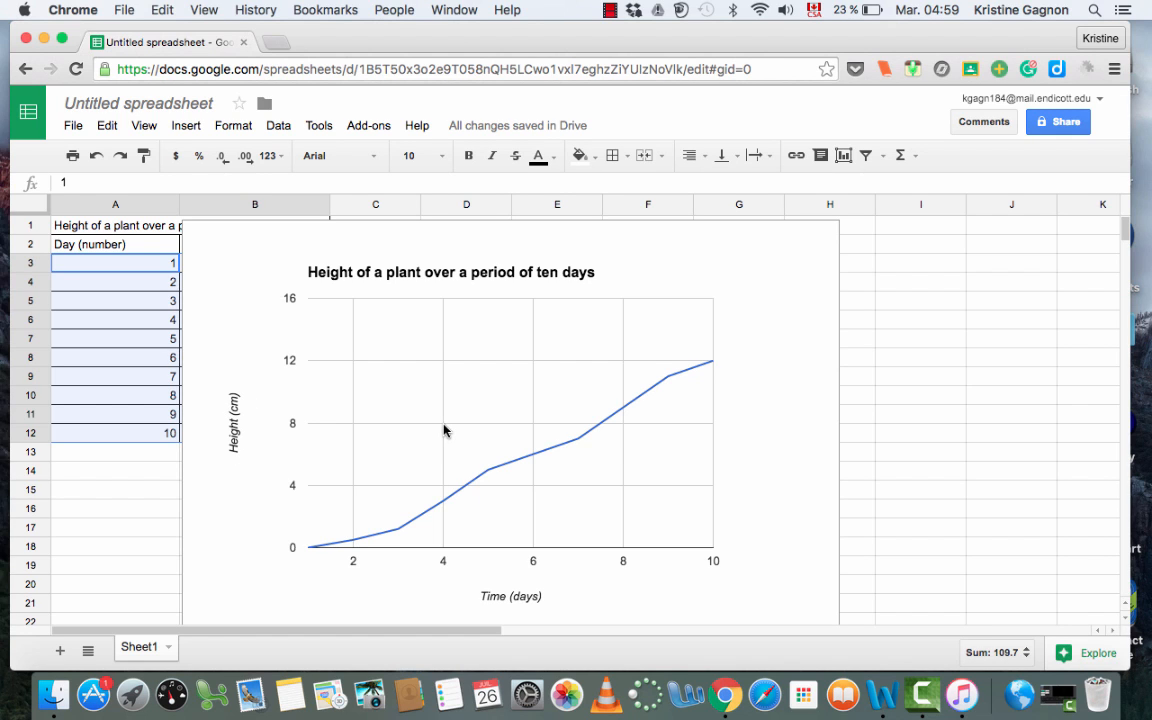
Step: Open the line chart's advanced settings and set the horizontal axis minimum to 0, with bounds allowed to hide data
click(763, 488)
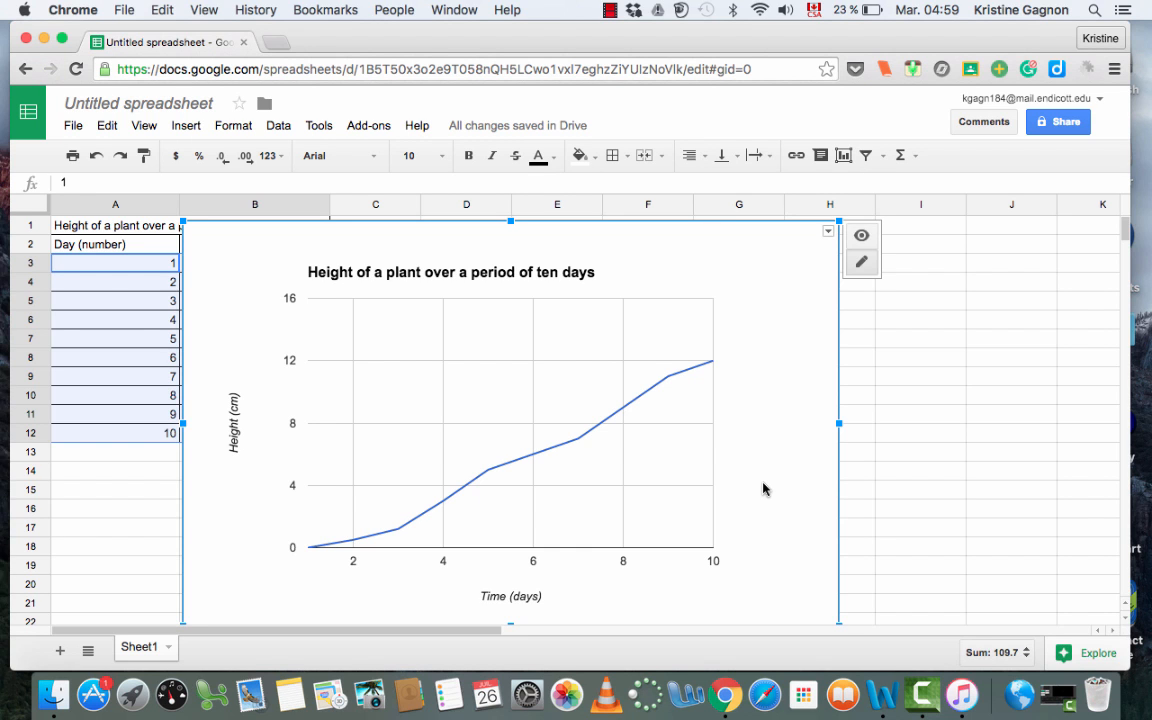
scroll(763, 488, down, 2)
right_click(758, 456)
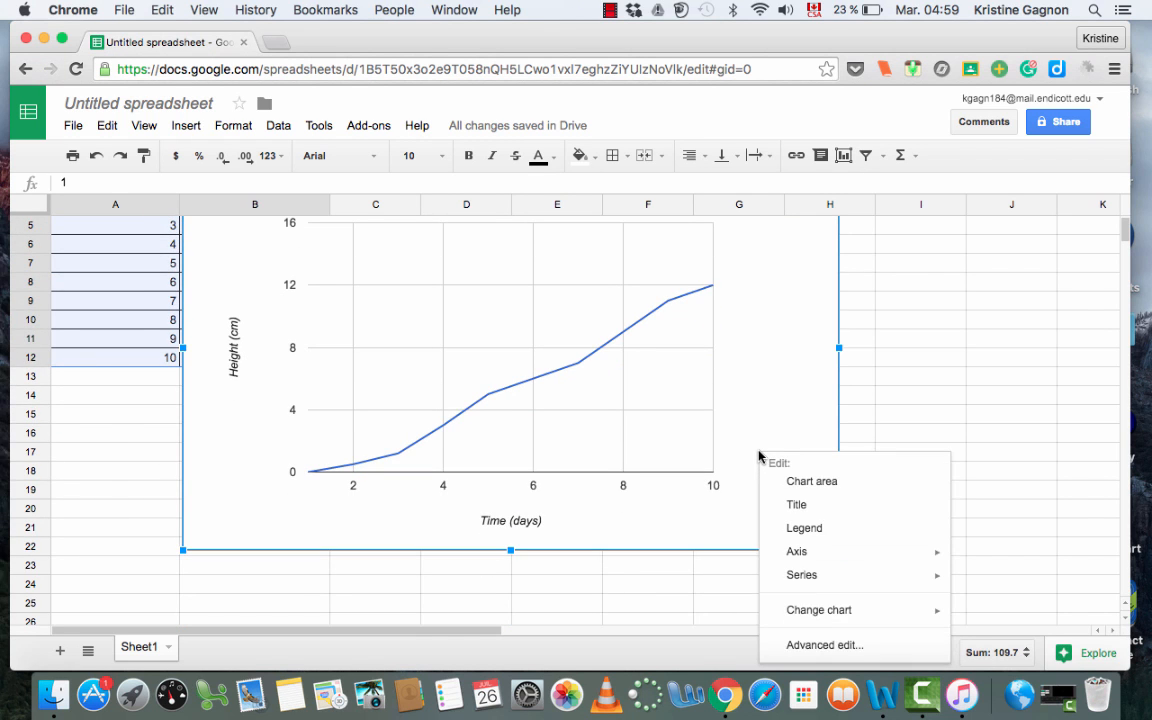
click(822, 645)
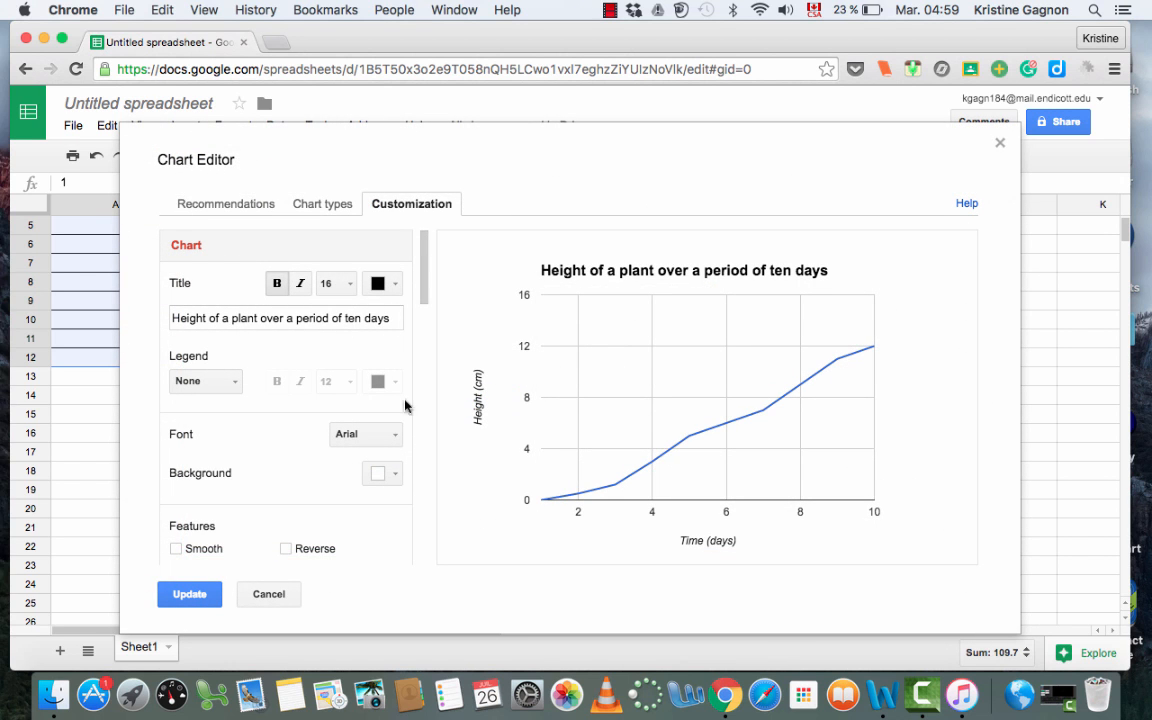
scroll(296, 432, down, 3)
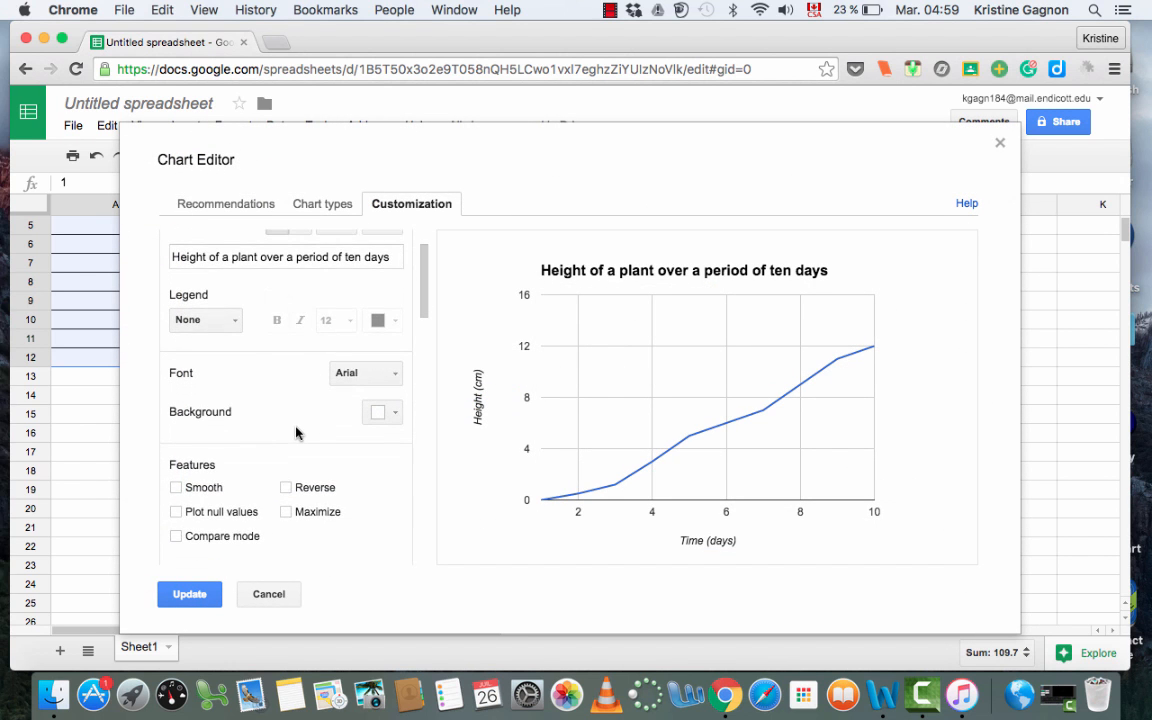
scroll(301, 478, down, 10)
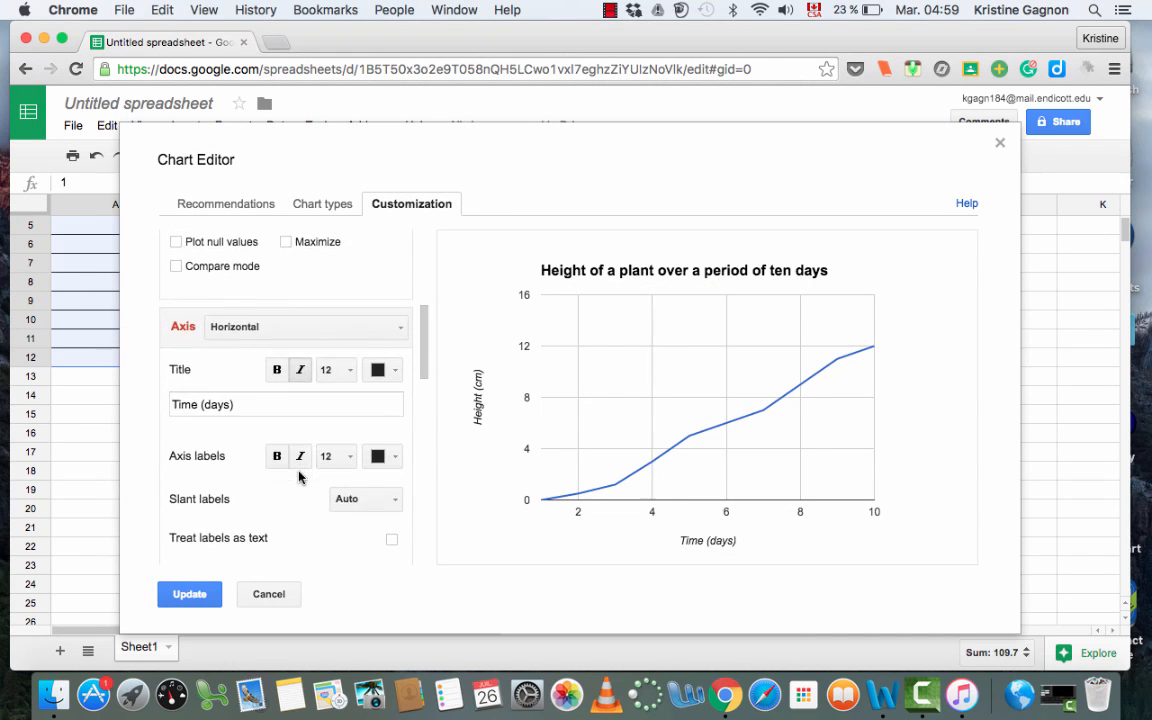
scroll(299, 477, down, 5)
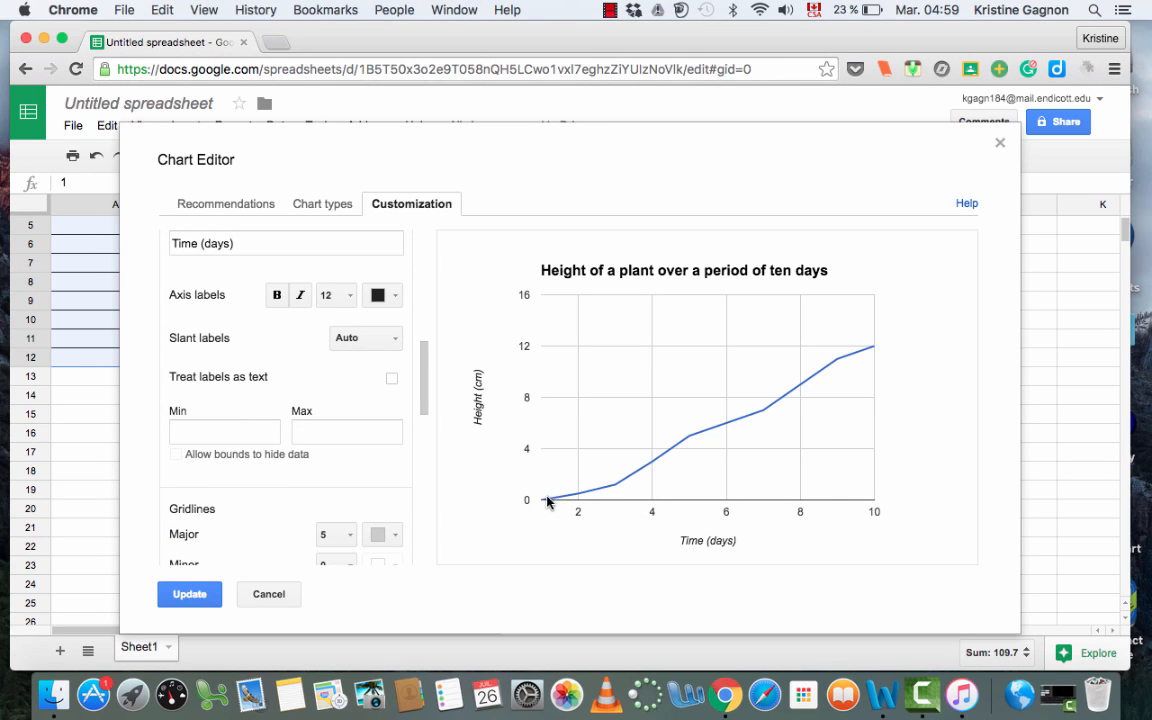
click(227, 437)
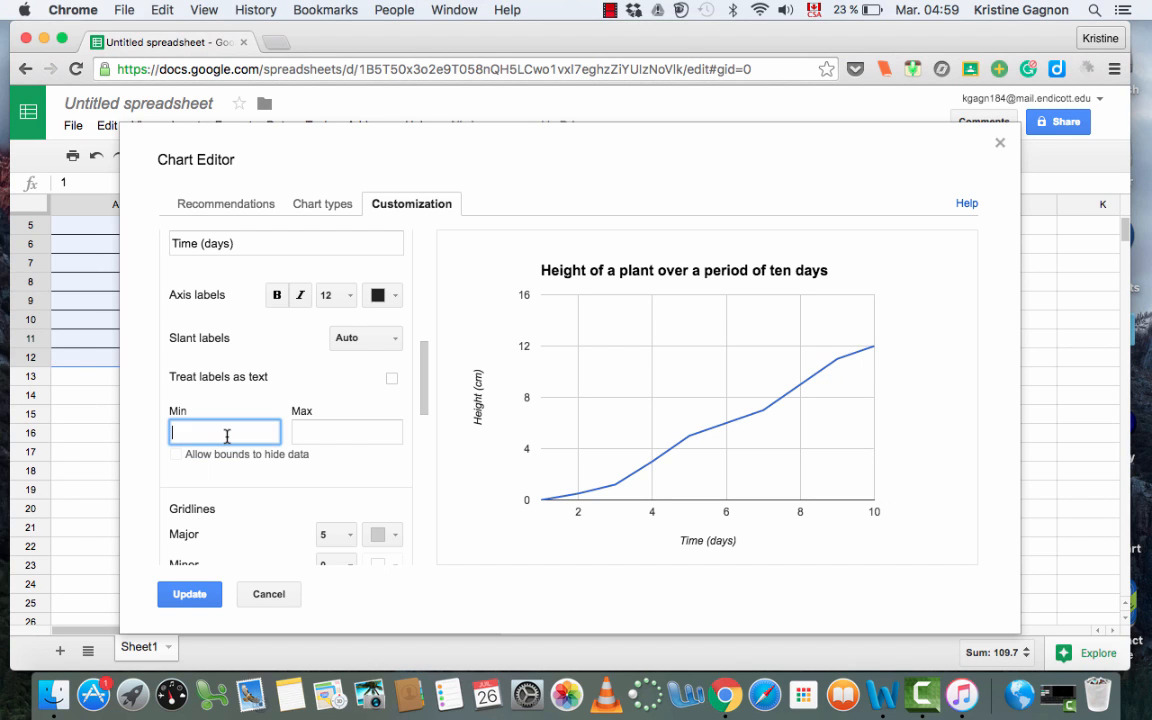
text(0)
click(285, 455)
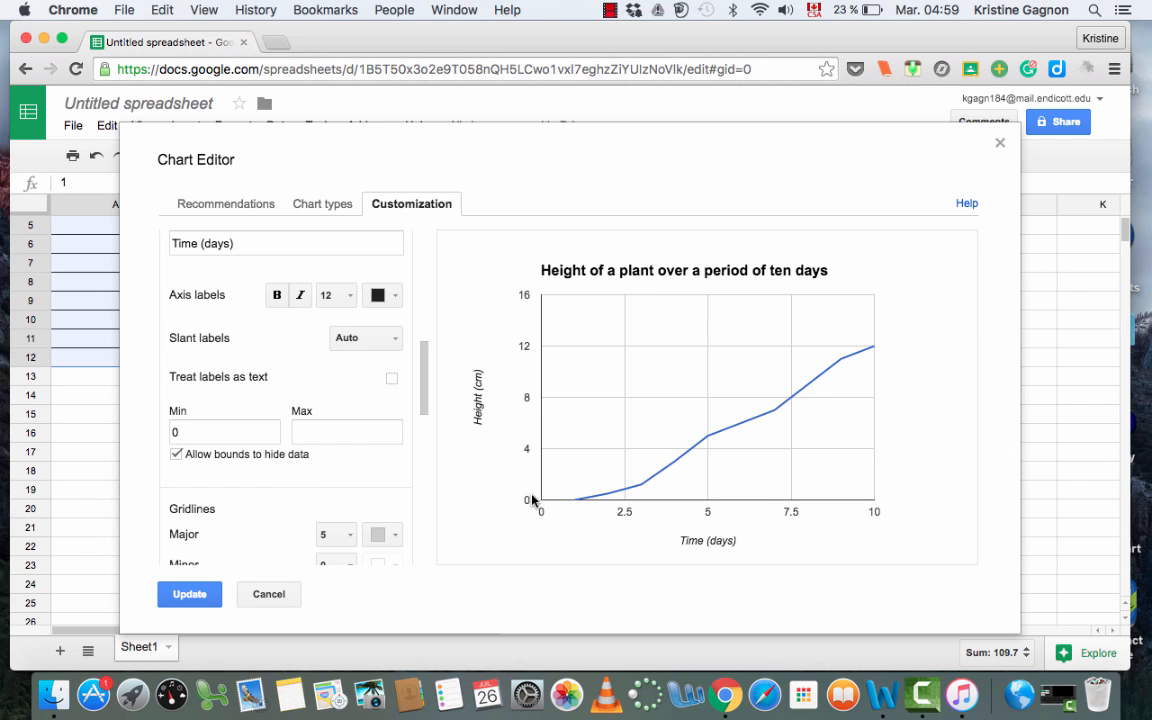
mouse_move(580, 504)
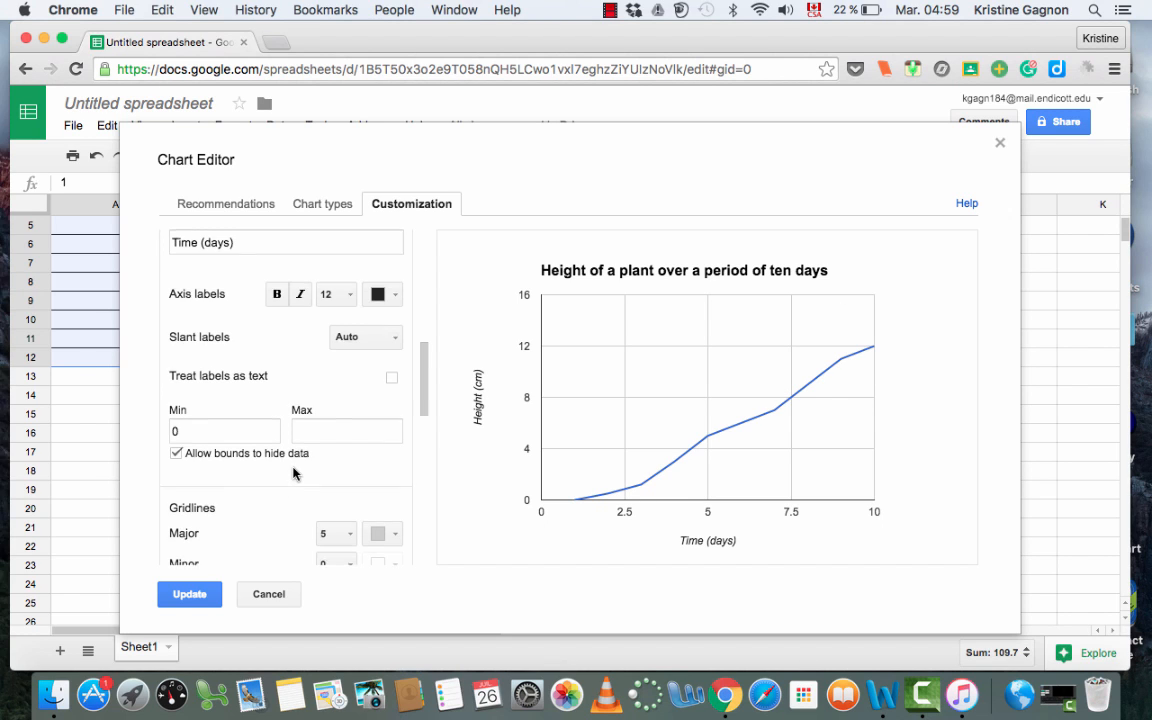
Step: Try a point size of 7px on the Line 1 series and reduce it to 2px
scroll(293, 473, down, 5)
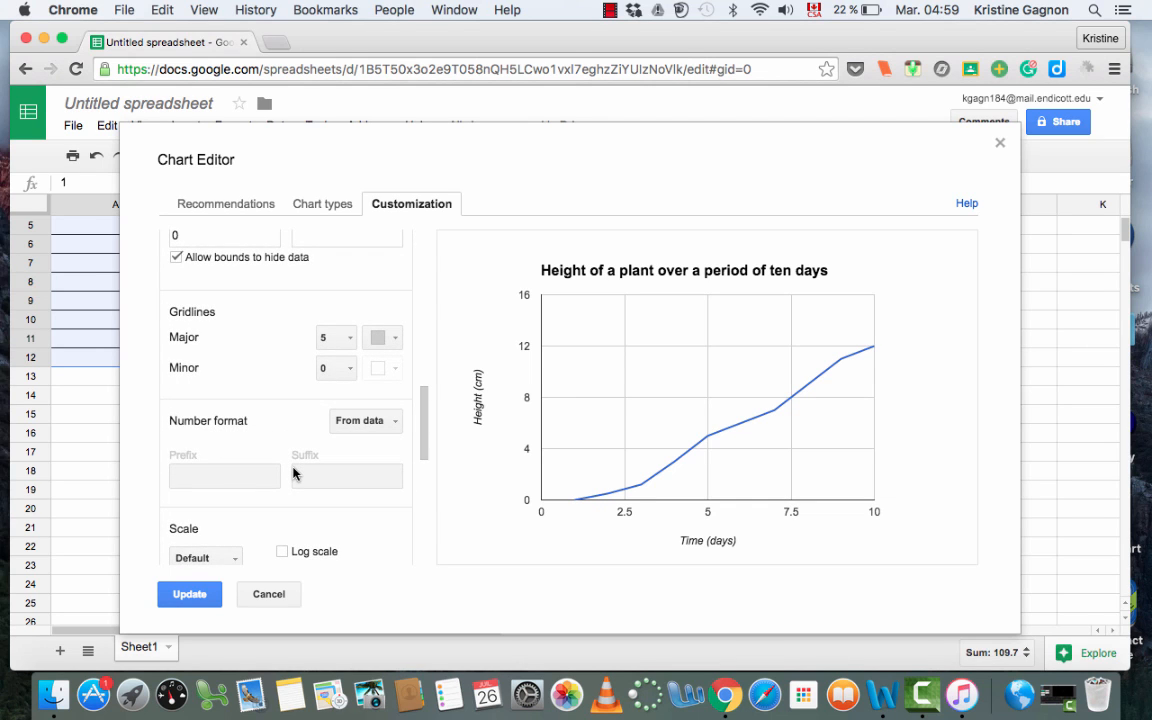
scroll(293, 473, down, 2)
scroll(293, 470, down, 5)
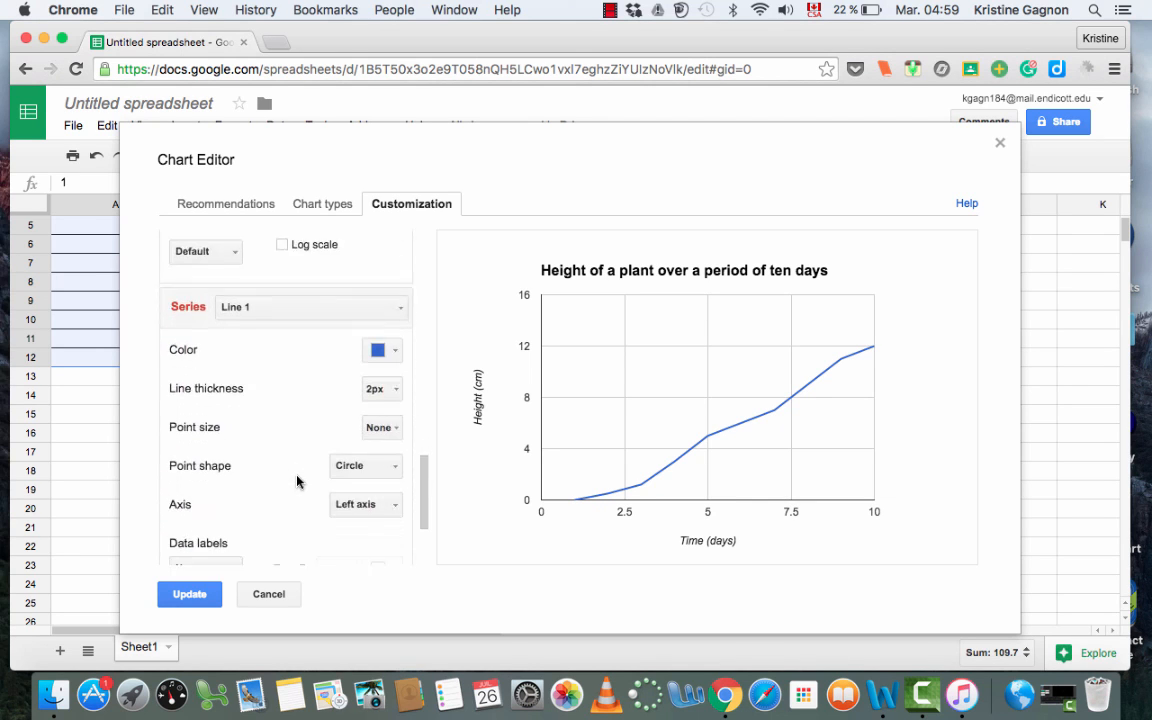
click(393, 400)
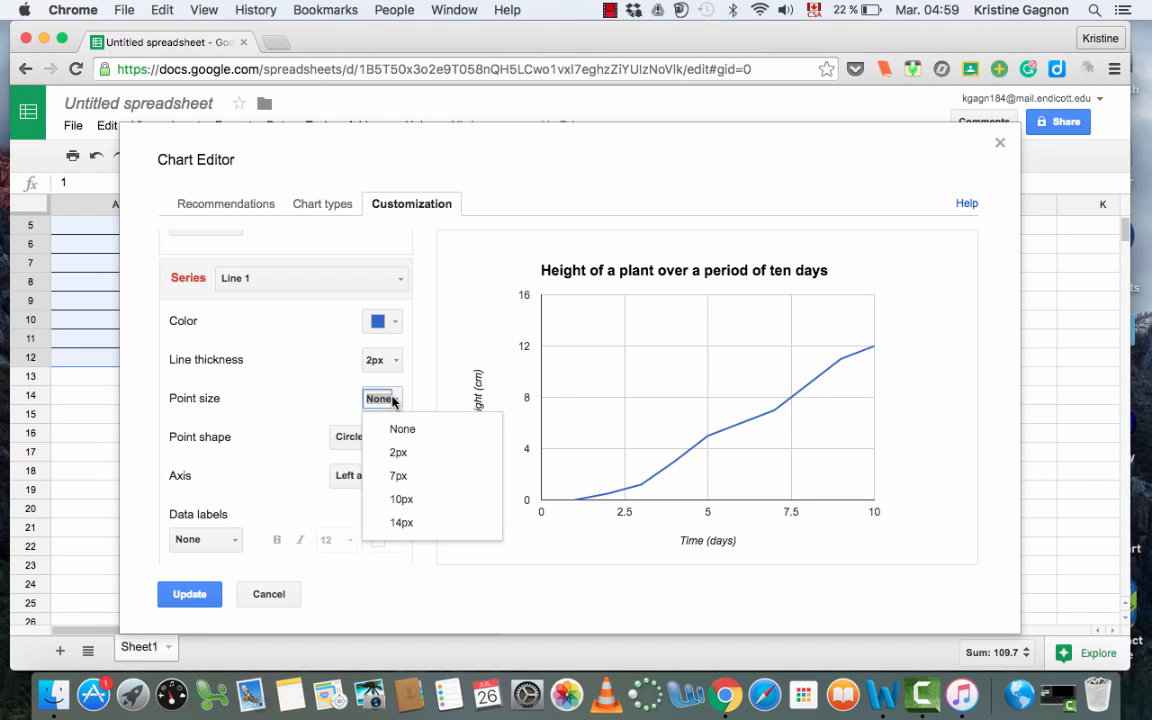
click(400, 475)
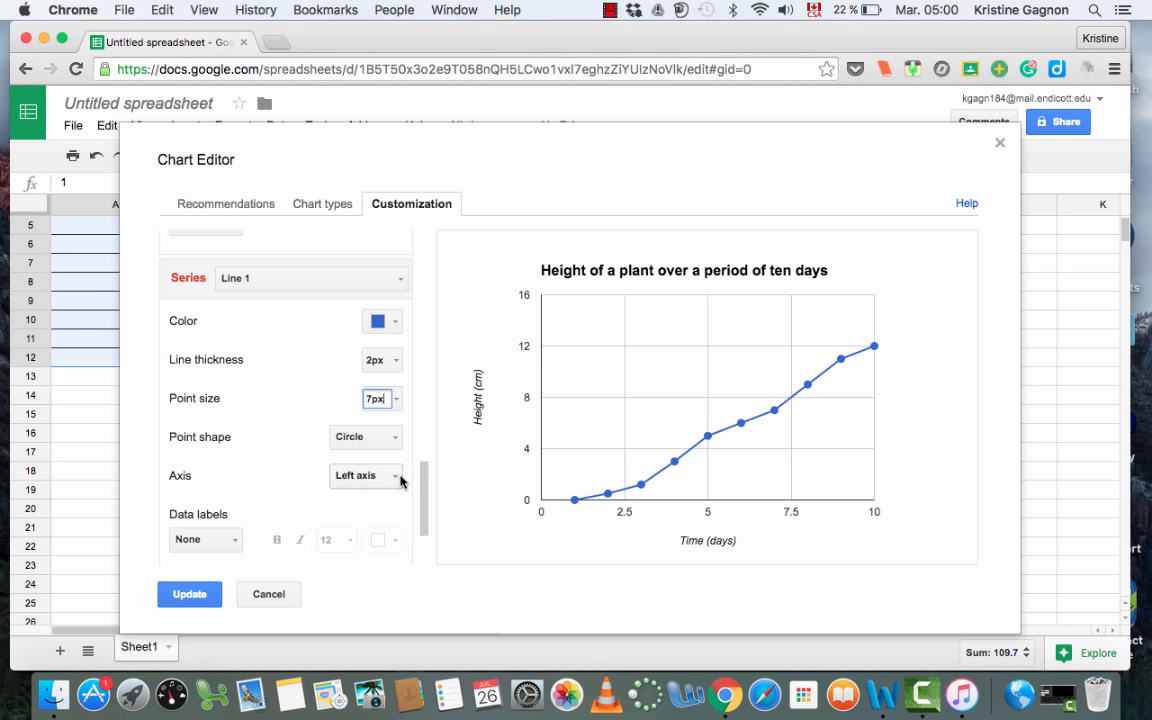
click(396, 406)
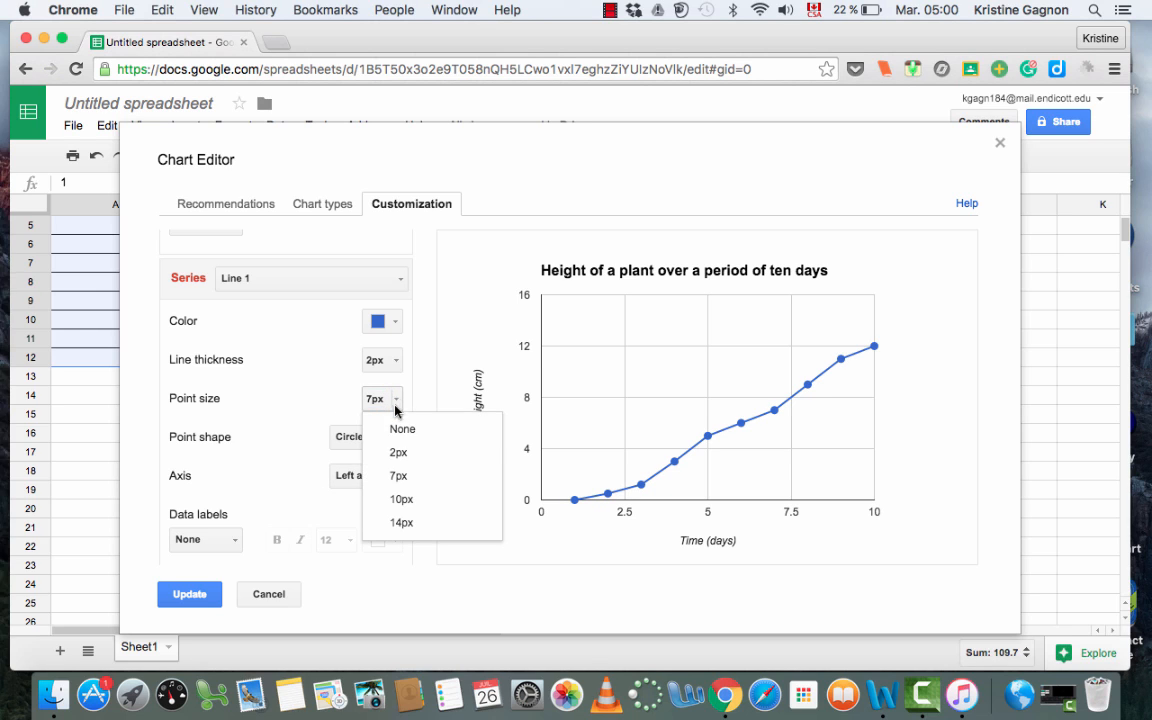
click(396, 455)
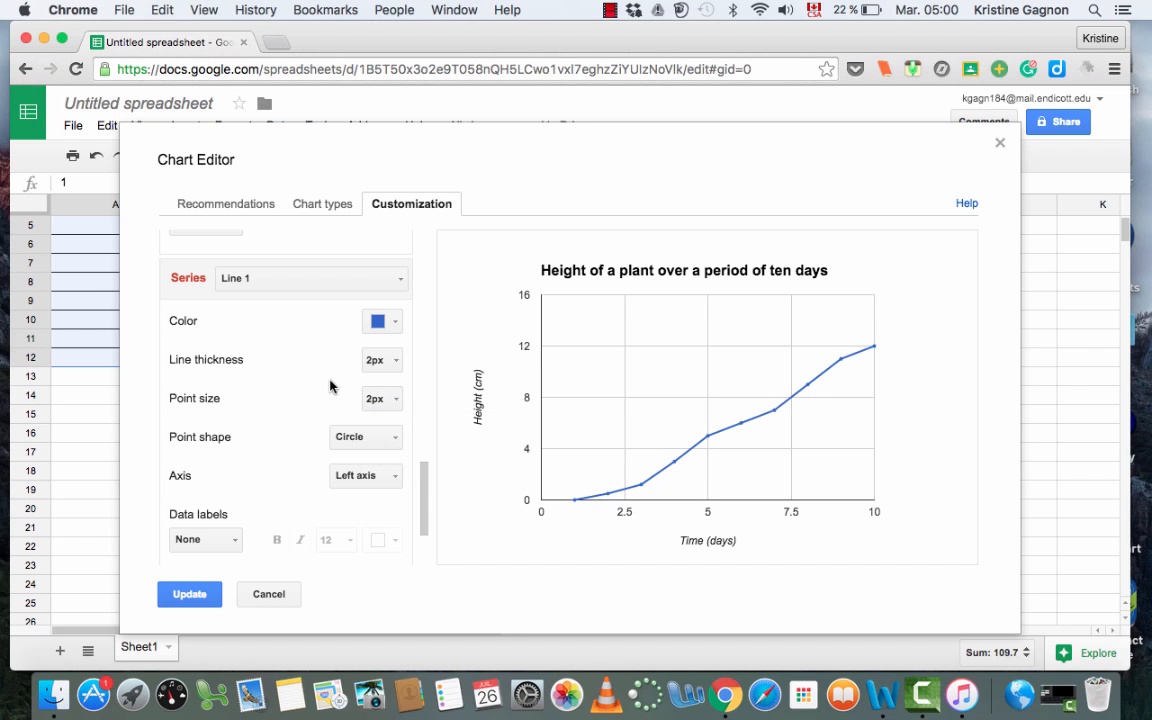
Step: Colour the Line 1 series red and change its point shape to Square
click(394, 321)
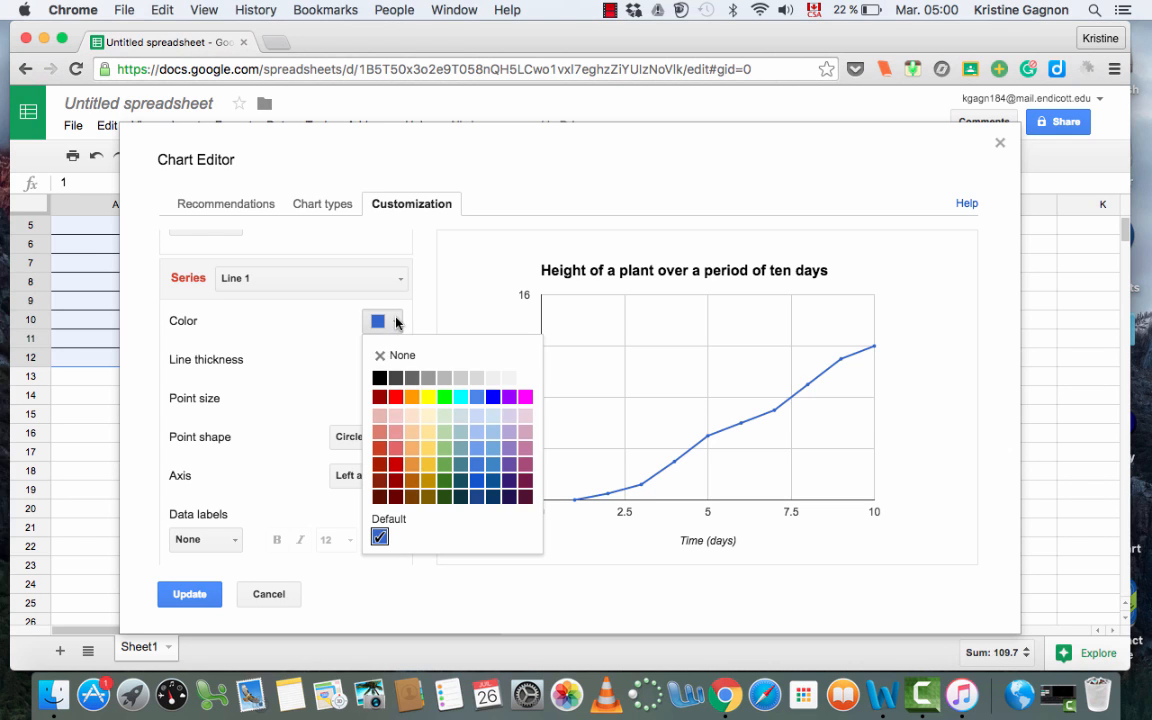
click(396, 397)
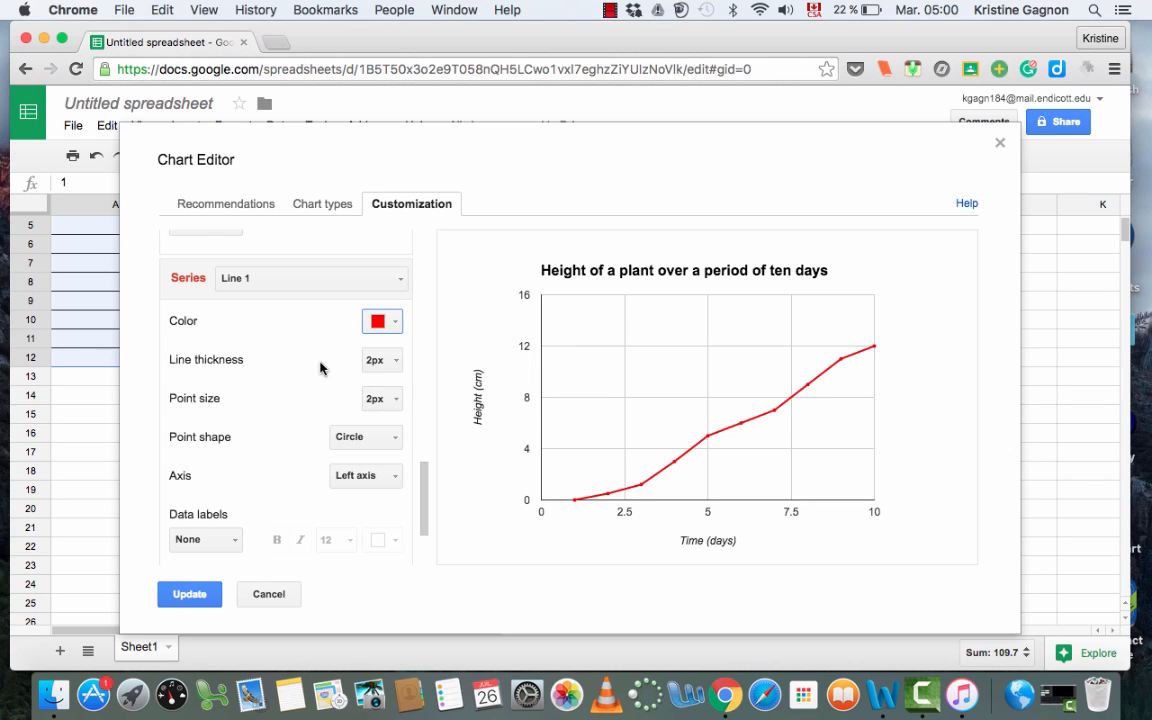
click(365, 437)
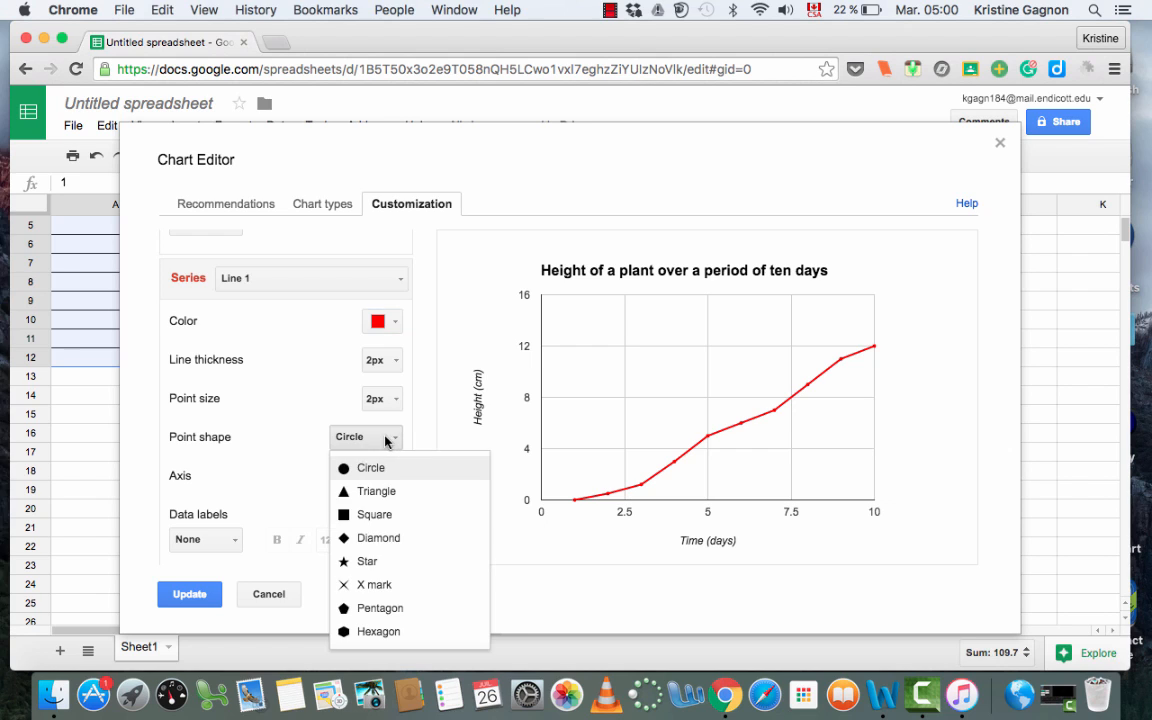
click(368, 515)
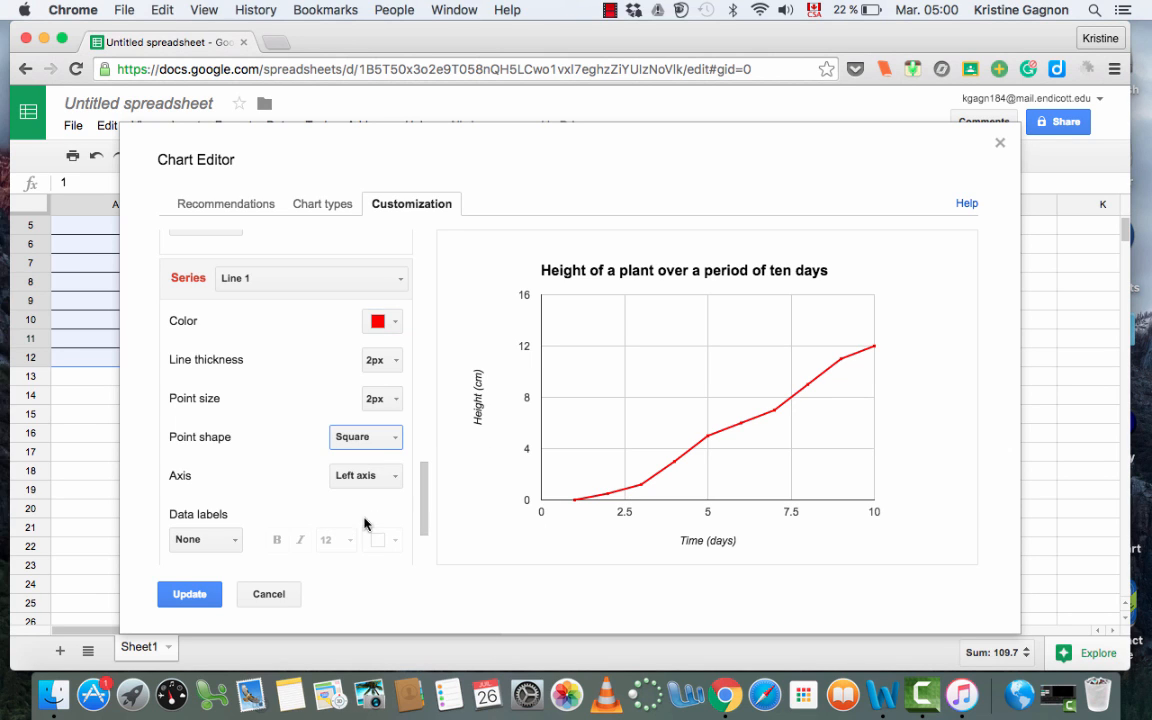
Step: Set the Line 1 series' point size to 7px and update the chart in the sheet
click(389, 398)
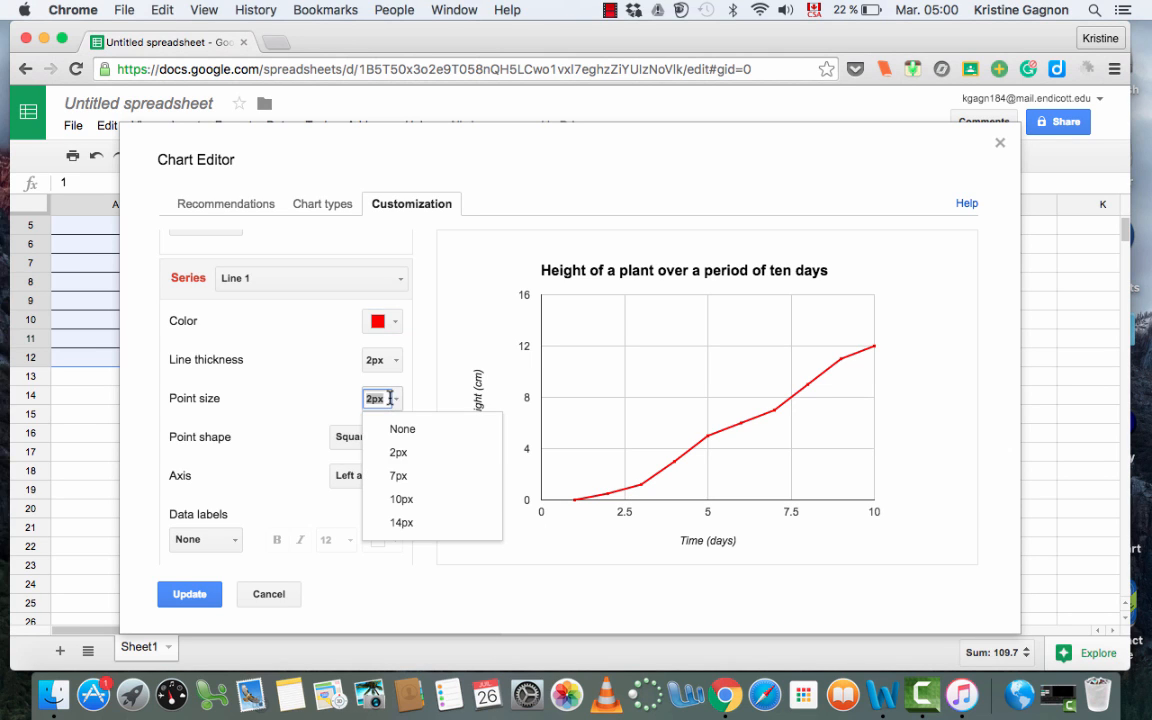
click(397, 476)
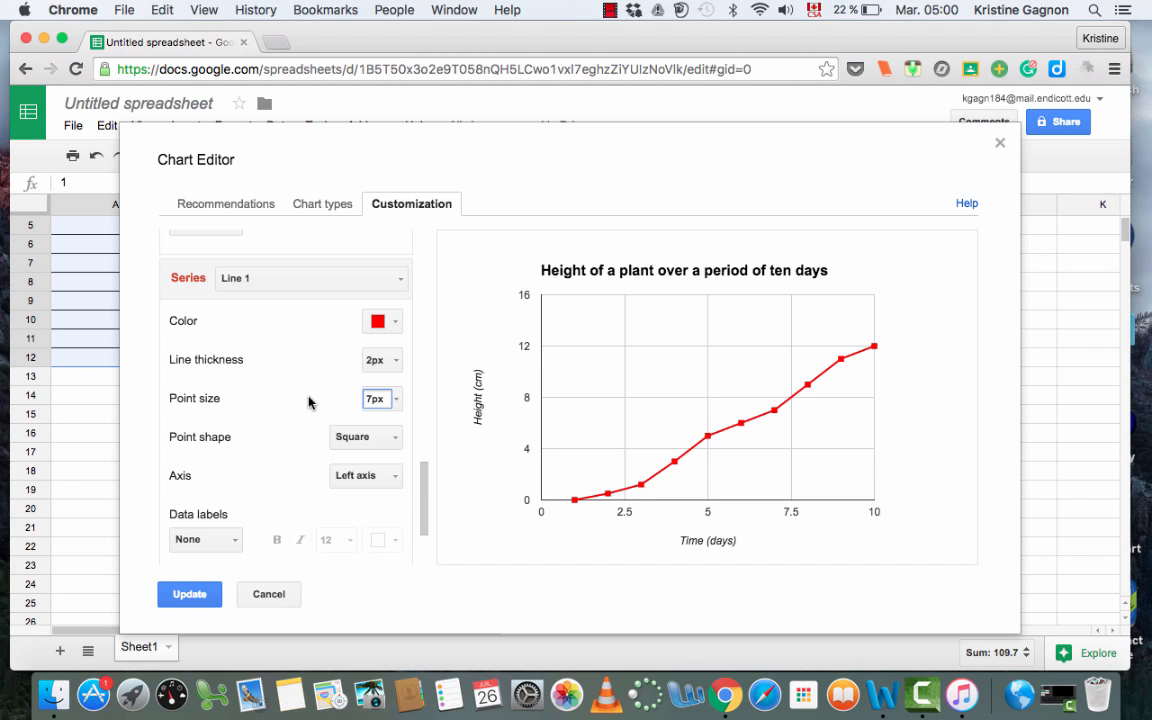
click(190, 600)
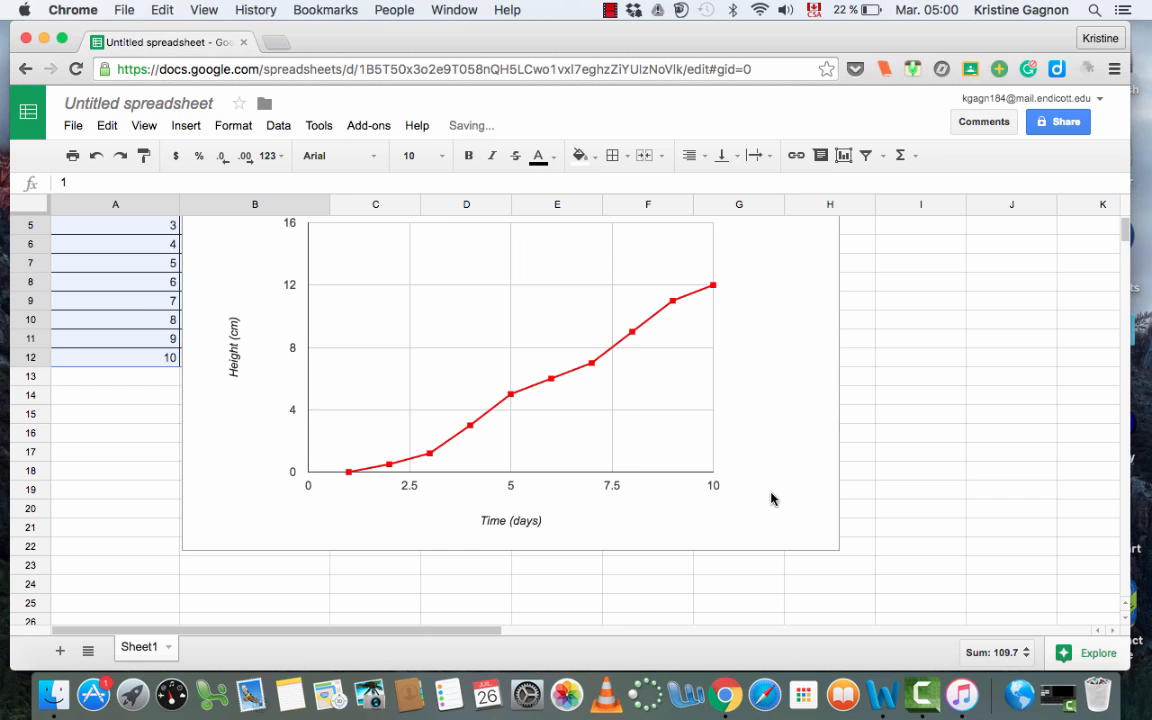
scroll(771, 497, up, 2)
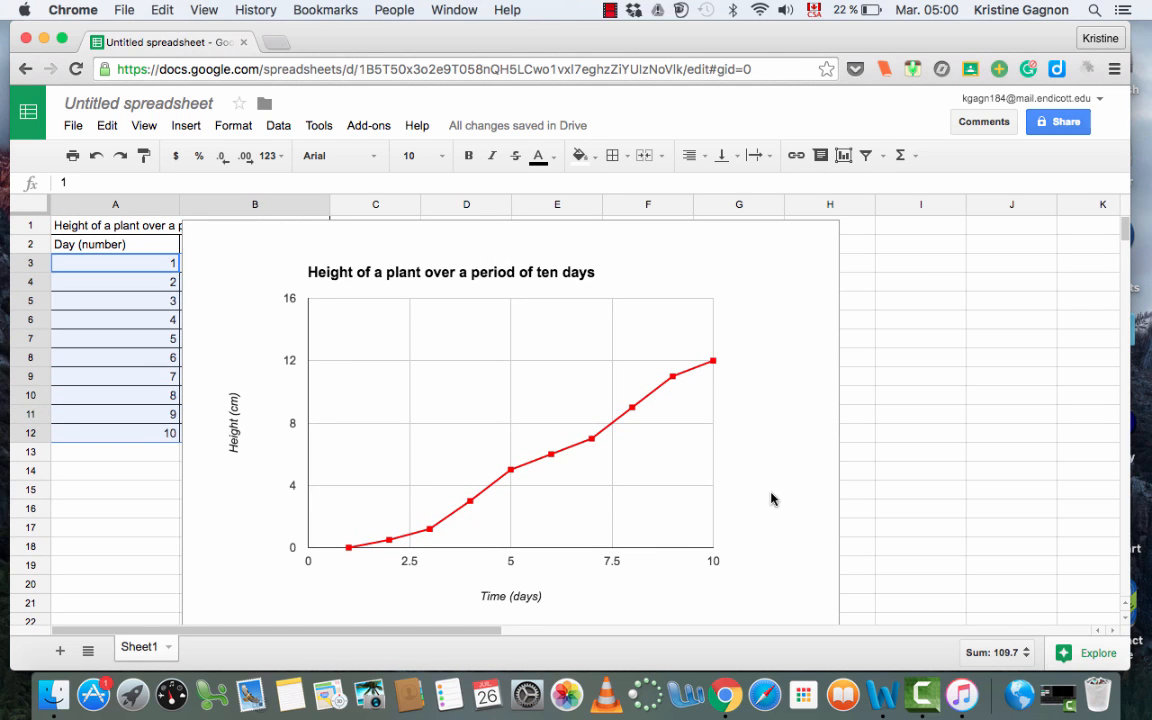